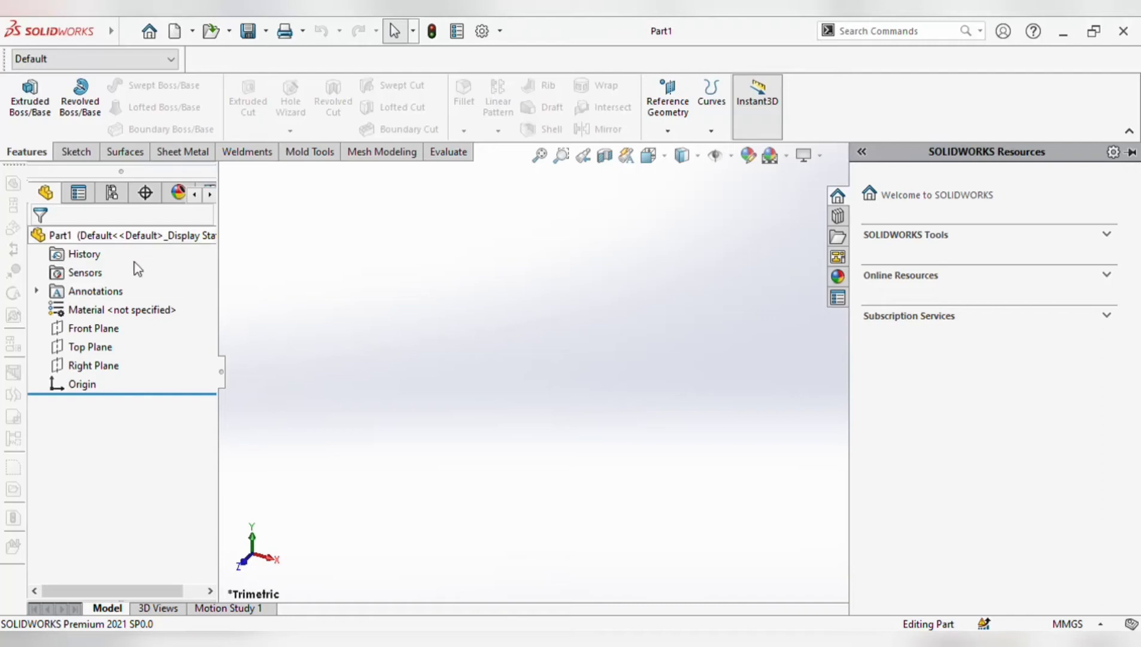
# - Start Sketch1 on the Right Plane, viewed Normal To
pyautogui.click(70, 369)
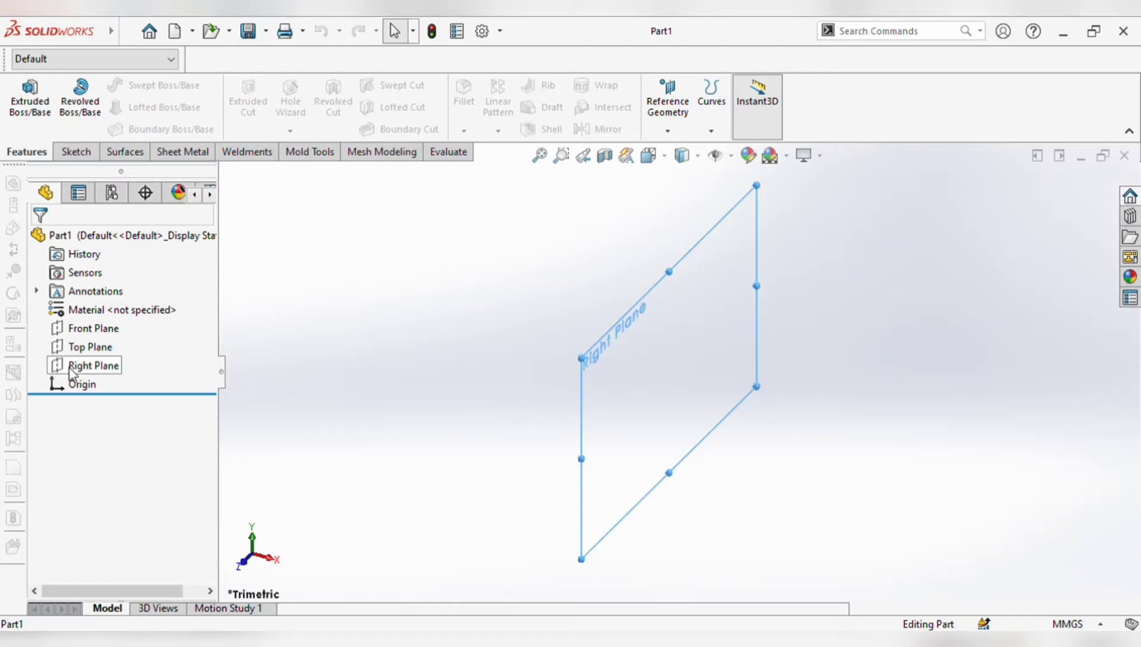
pyautogui.click(96, 353)
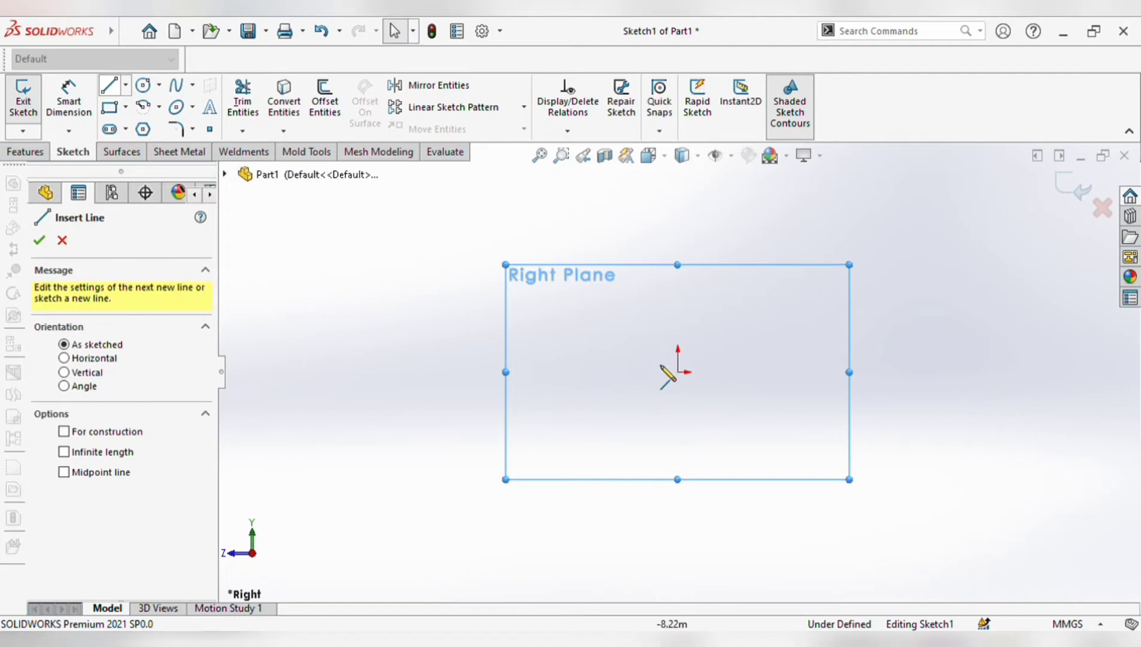
# - Draw a closed six-line L profile: long base, right upright leg, back to start
pyautogui.click(579, 372)
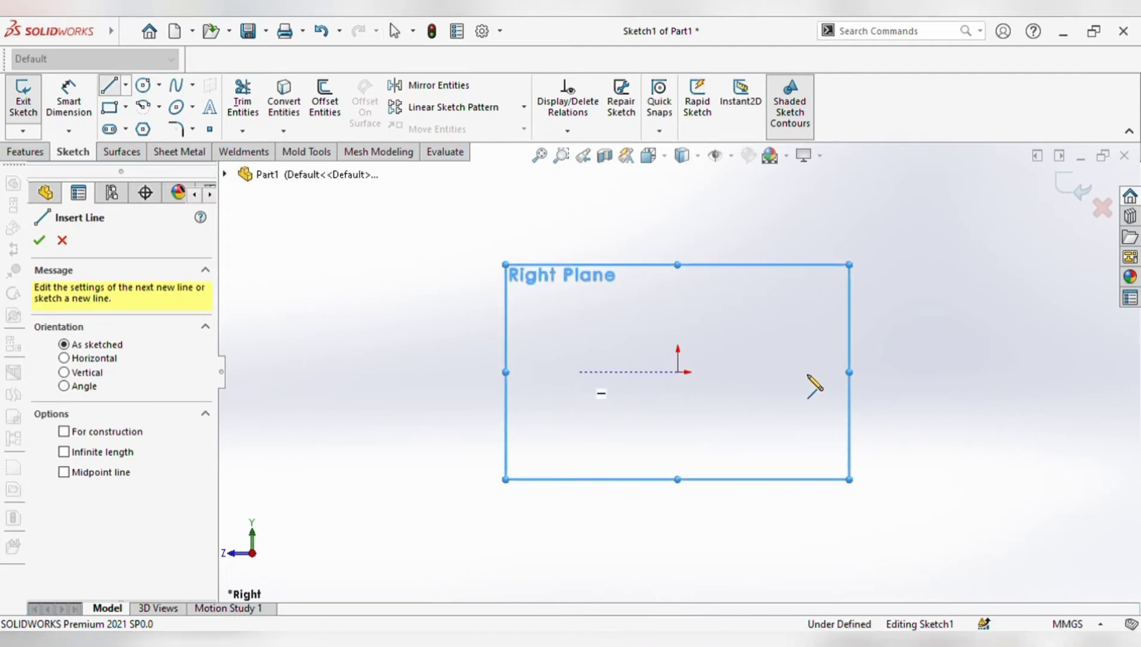
pyautogui.click(812, 372)
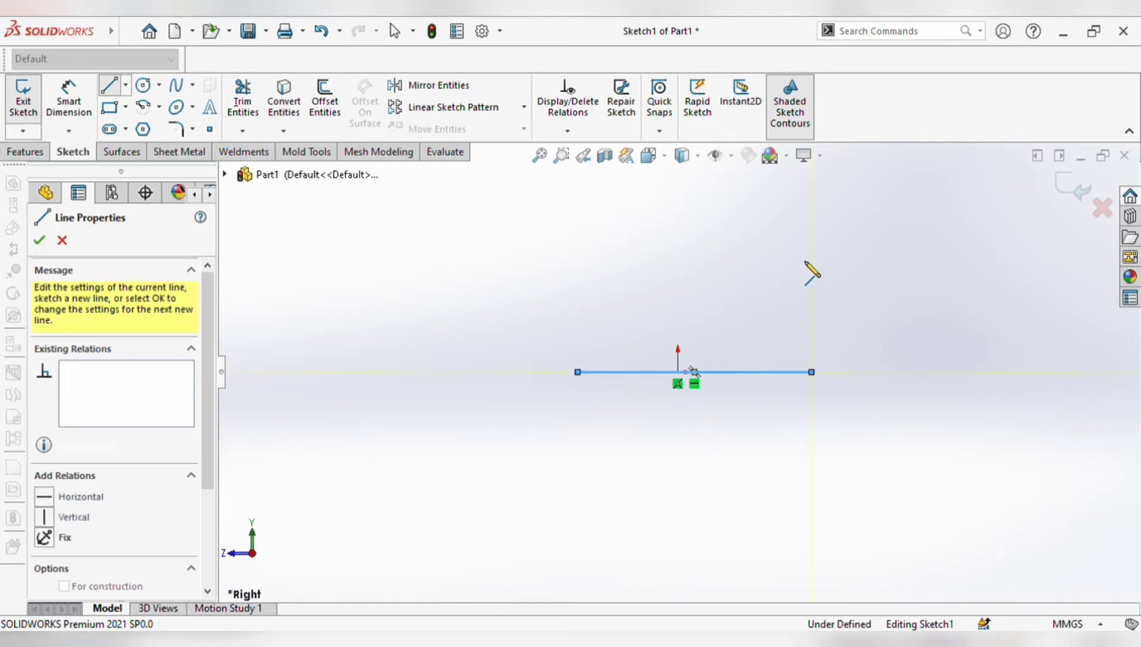
pyautogui.click(812, 254)
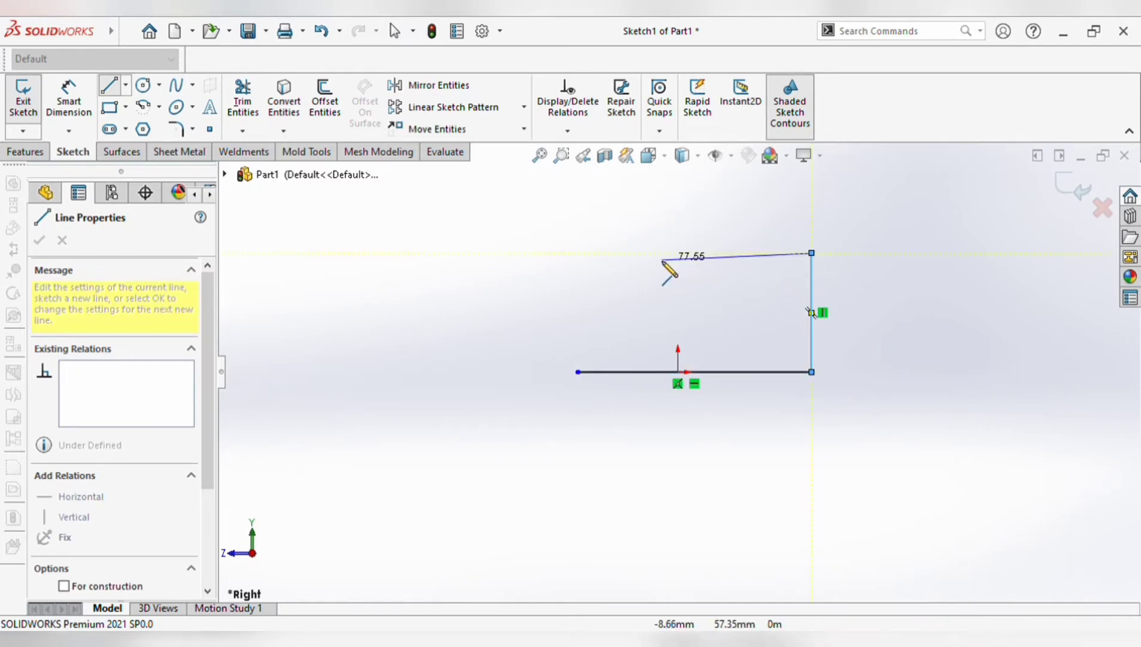
pyautogui.click(772, 252)
pyautogui.click(772, 334)
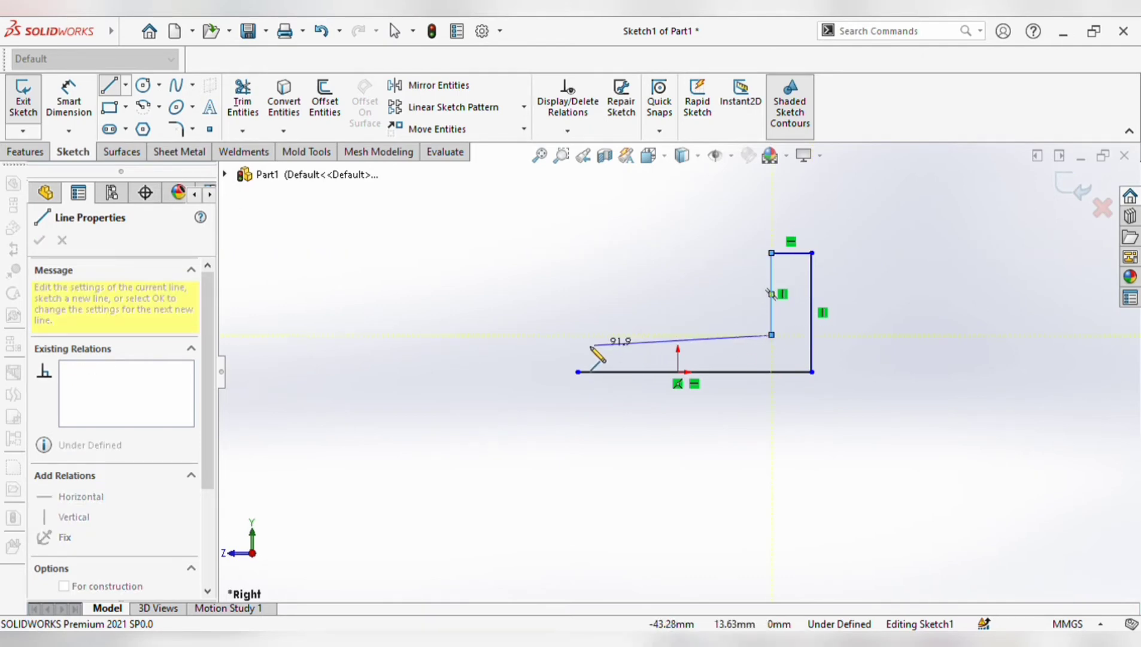
pyautogui.click(578, 335)
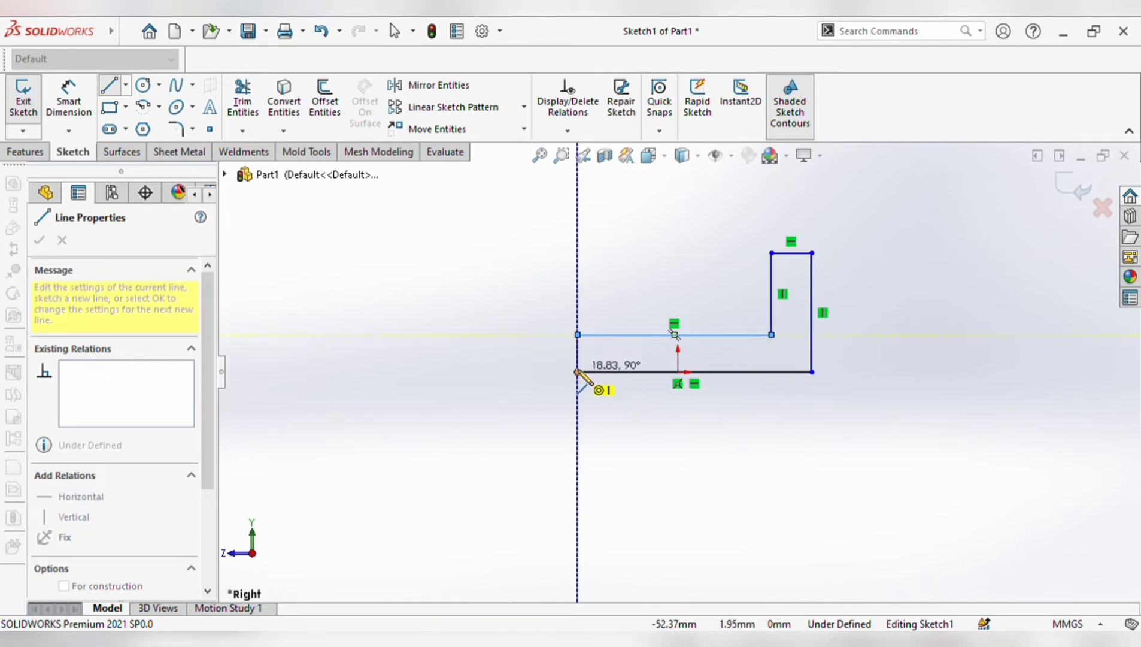
pyautogui.click(579, 372)
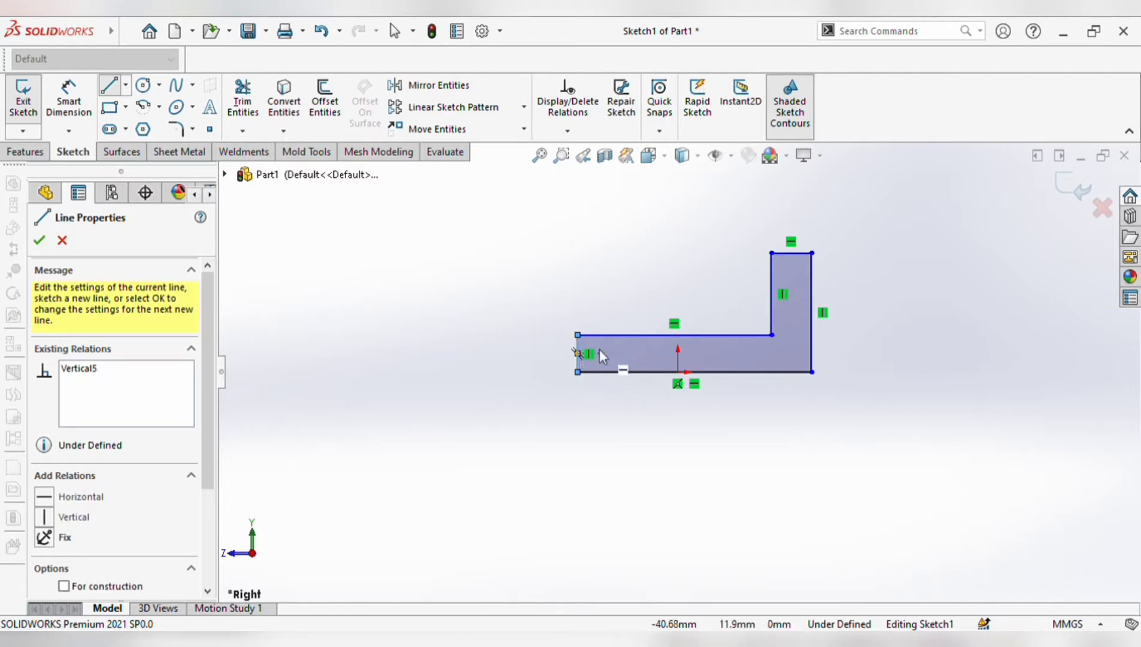
pyautogui.click(40, 241)
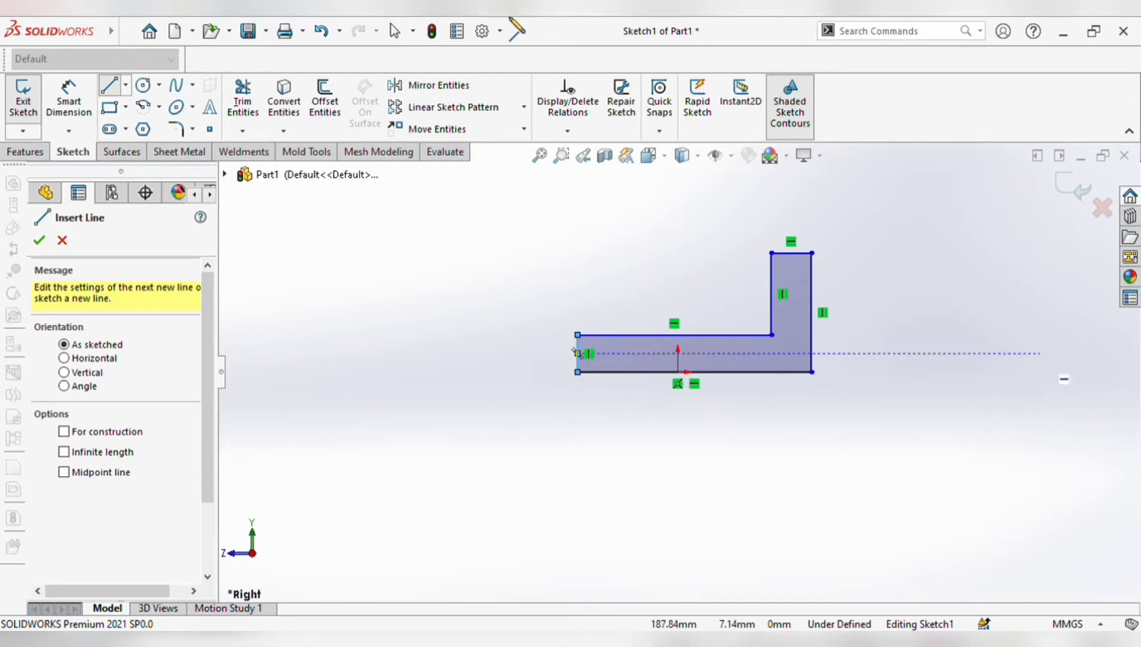
# - Dimension the base length at 120 and its thickness at 20
pyautogui.click(41, 238)
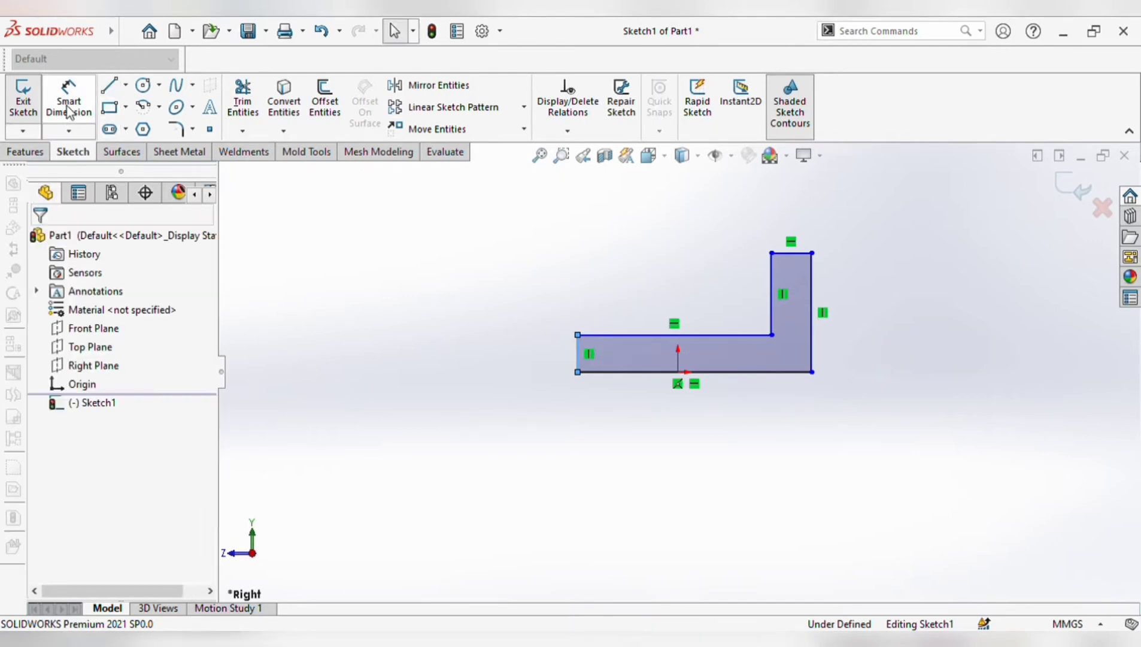
pyautogui.click(69, 99)
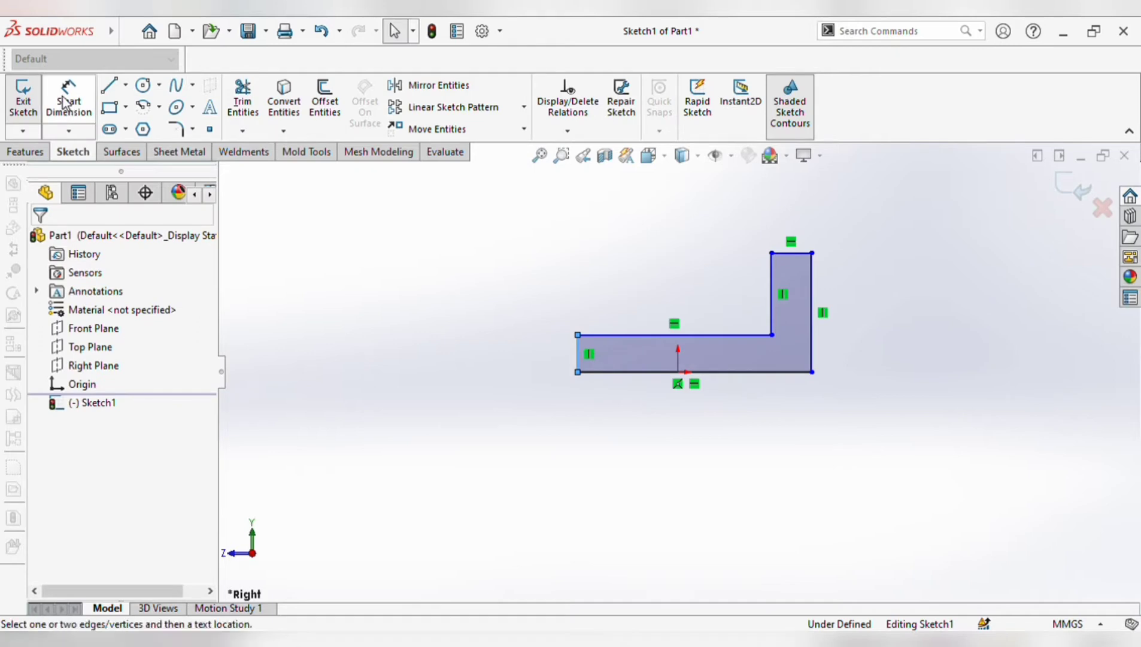
pyautogui.click(610, 374)
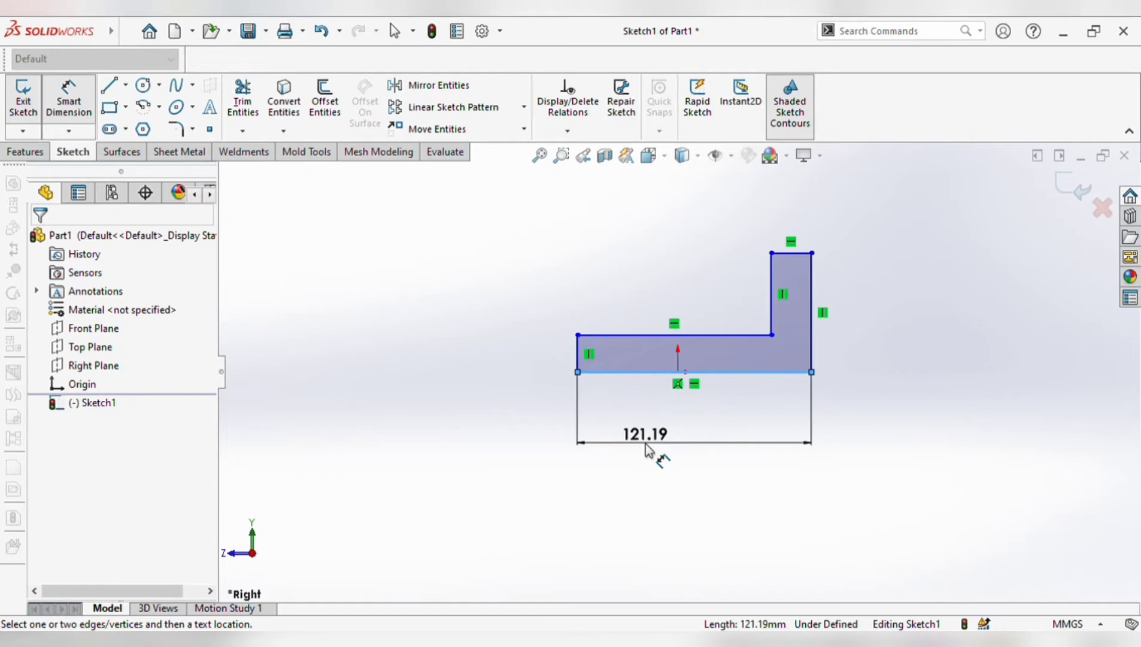
pyautogui.click(645, 444)
pyautogui.write('120')
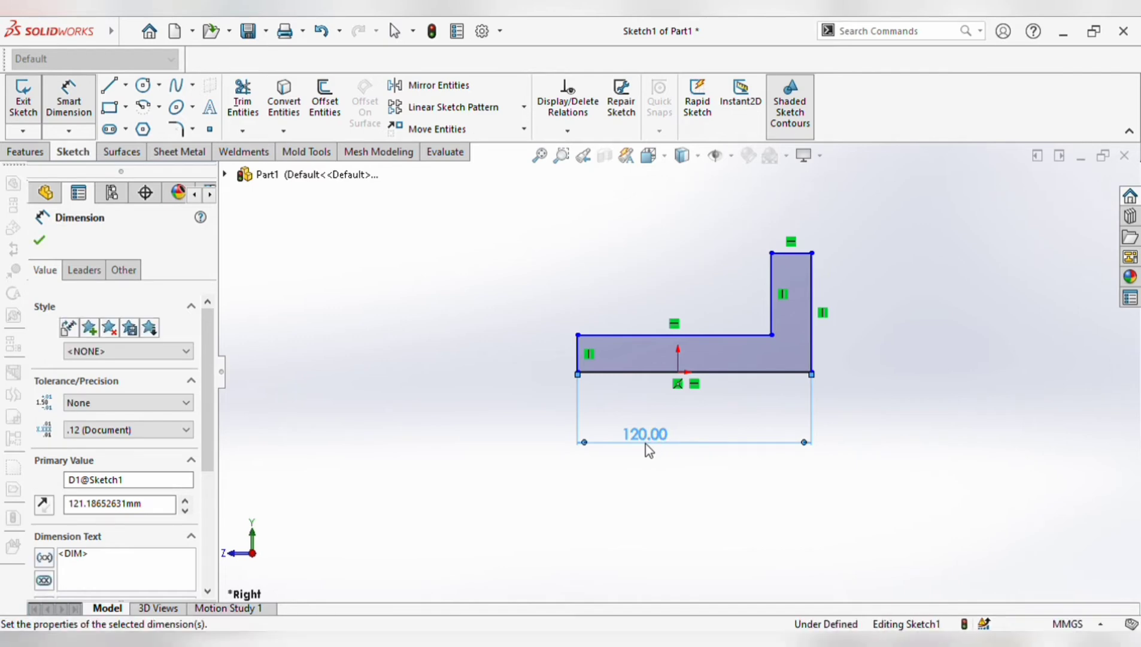
pyautogui.click(555, 355)
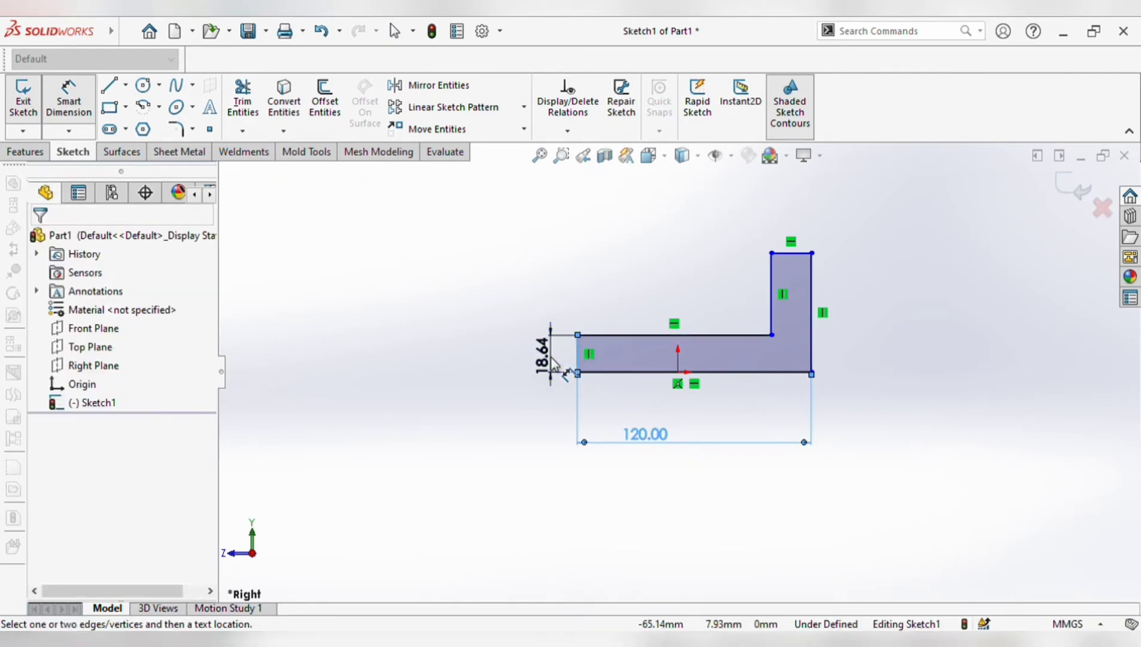
pyautogui.click(554, 362)
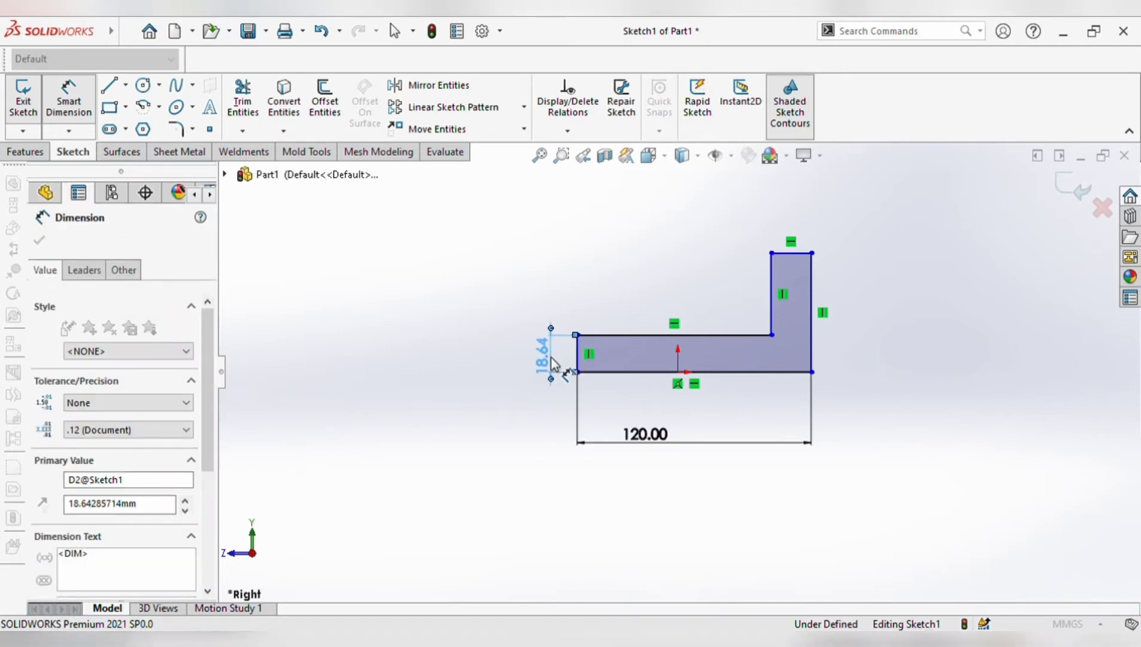
pyautogui.write('20')
pyautogui.press('Return')
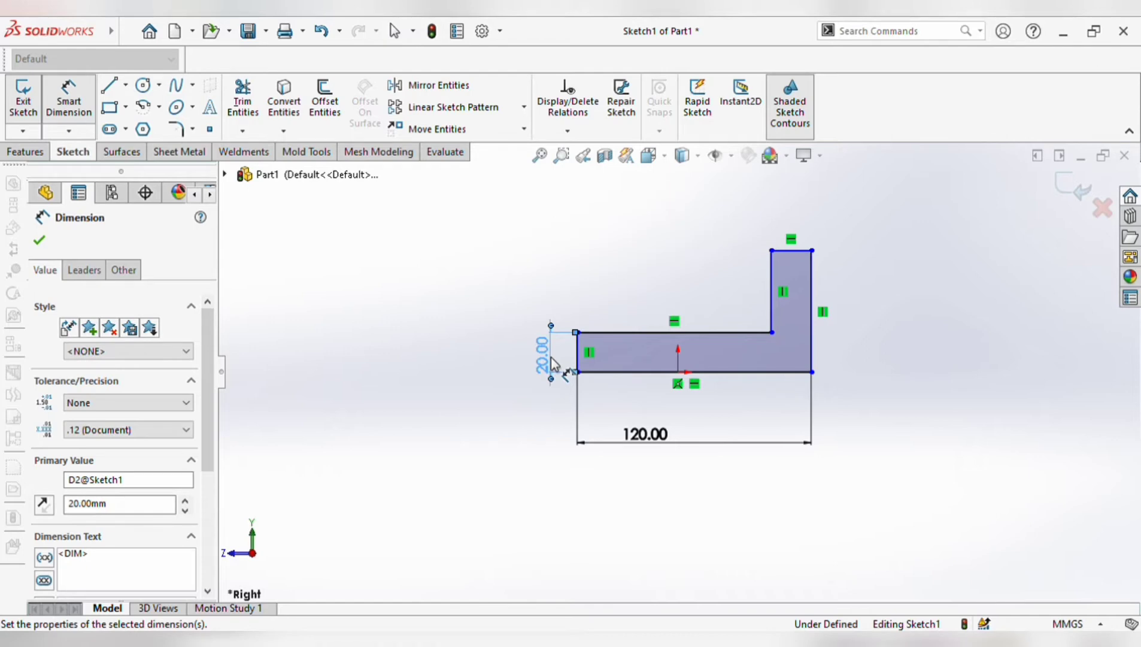
# - Dimension the upright leg 20 wide and 60 tall
pyautogui.click(792, 250)
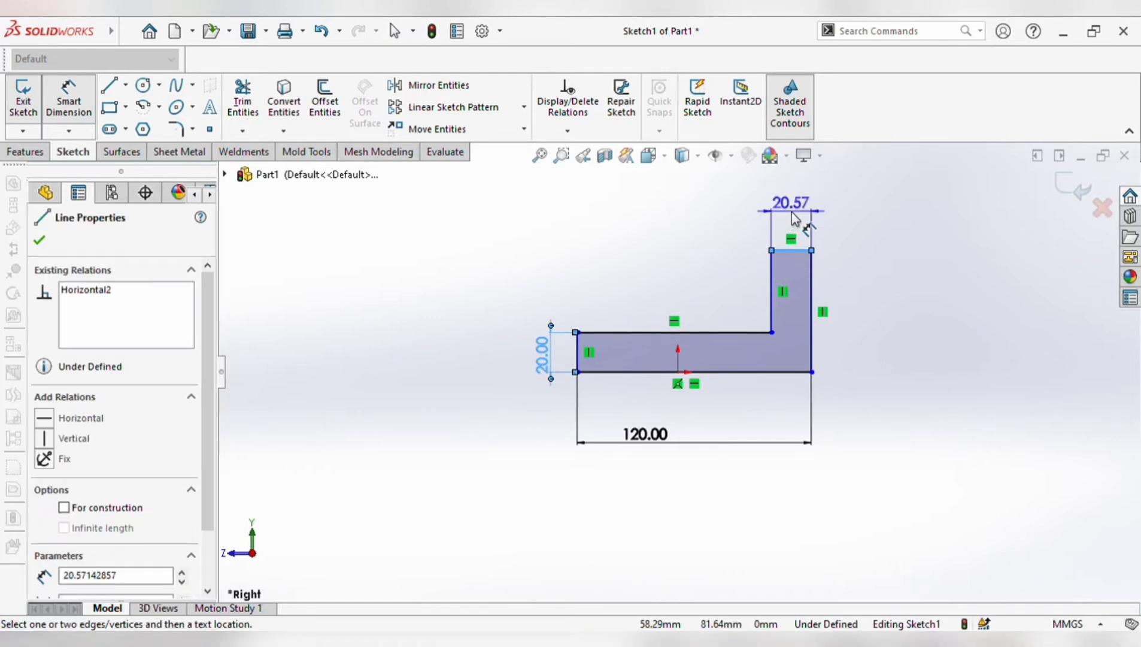
pyautogui.click(792, 210)
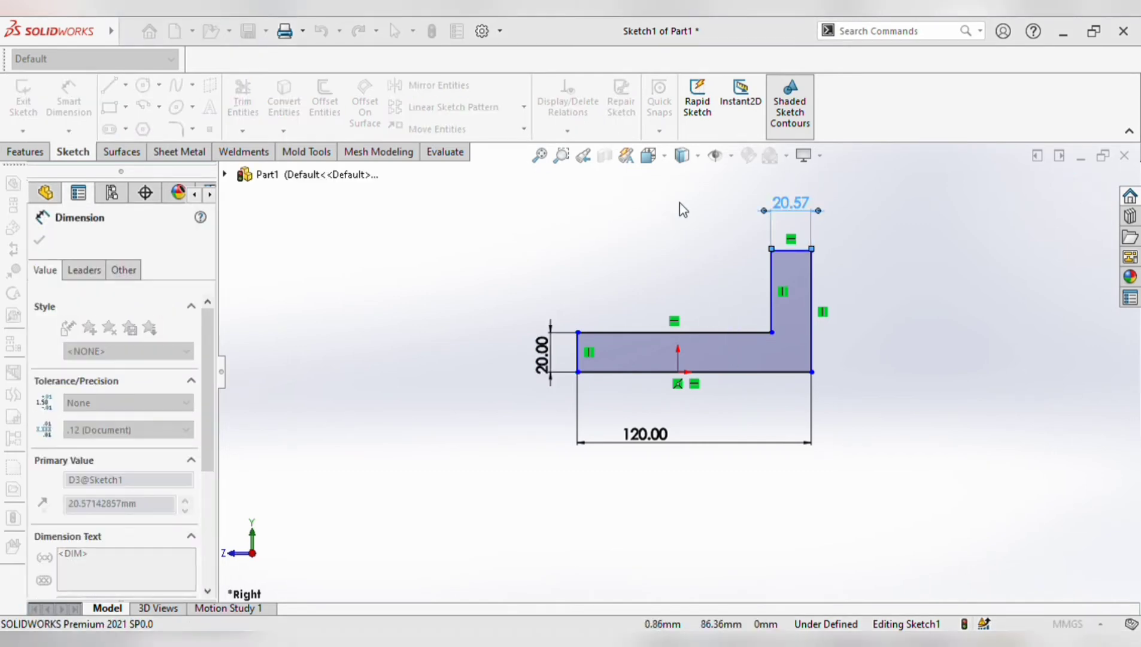
pyautogui.write('20')
pyautogui.press('Return')
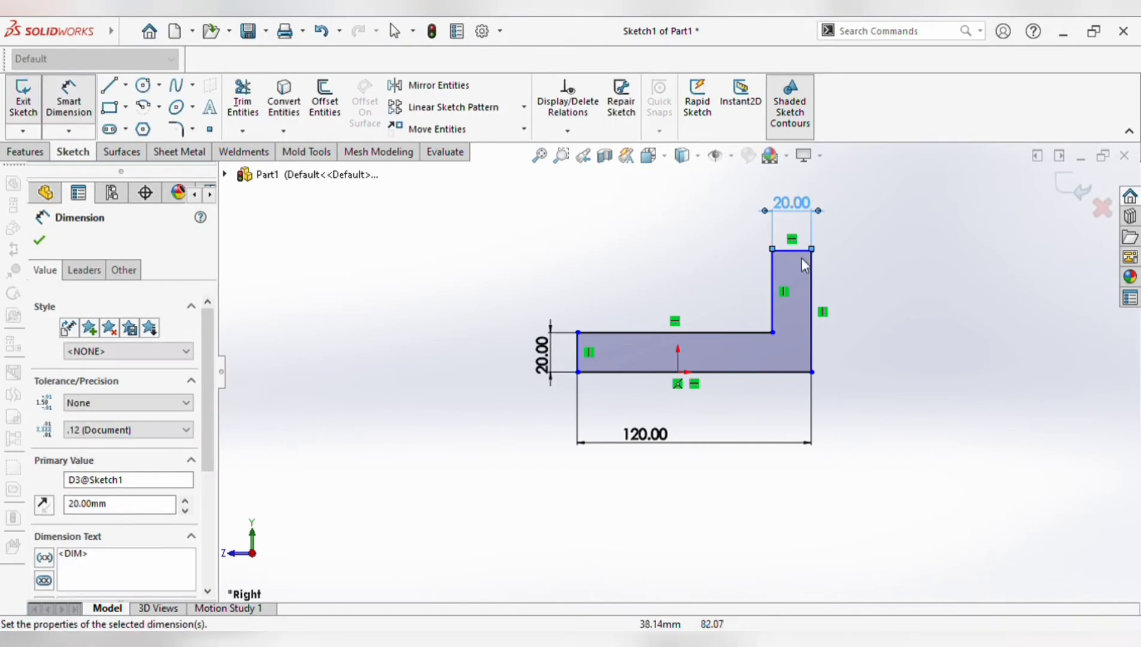
pyautogui.click(812, 292)
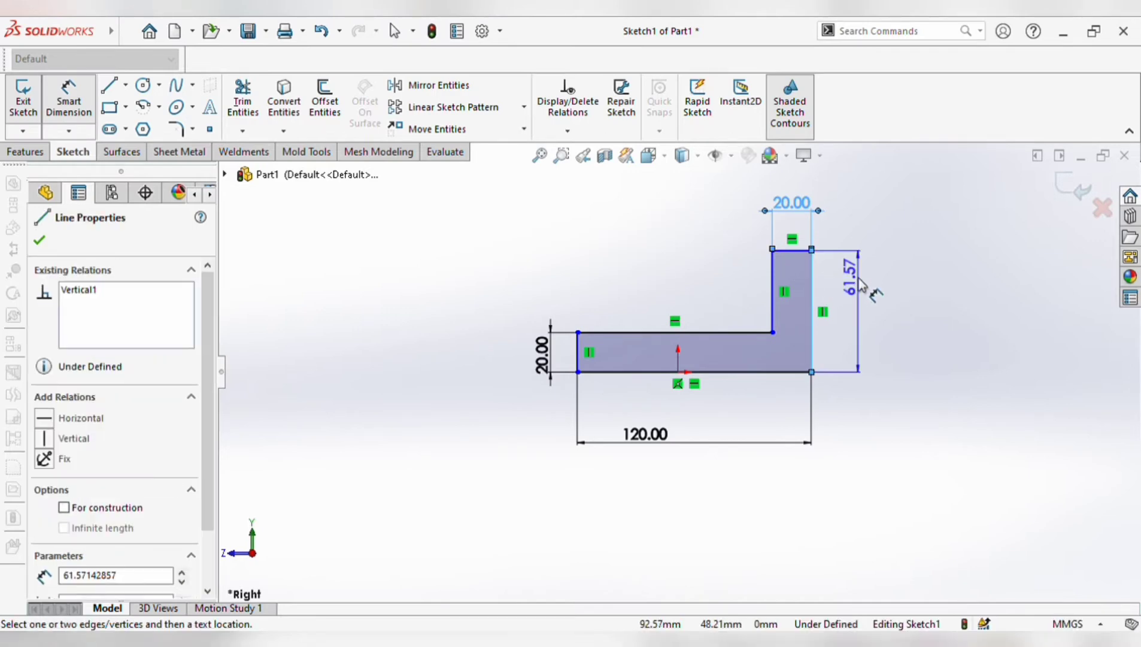
pyautogui.click(861, 286)
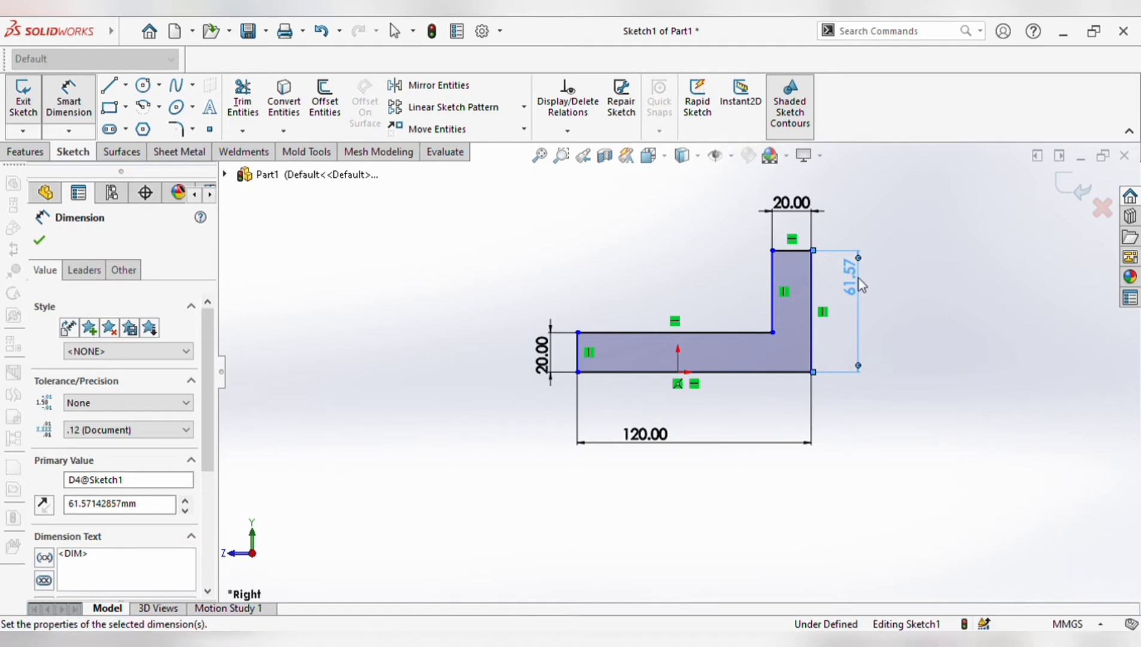
pyautogui.write('60')
pyautogui.press('Return')
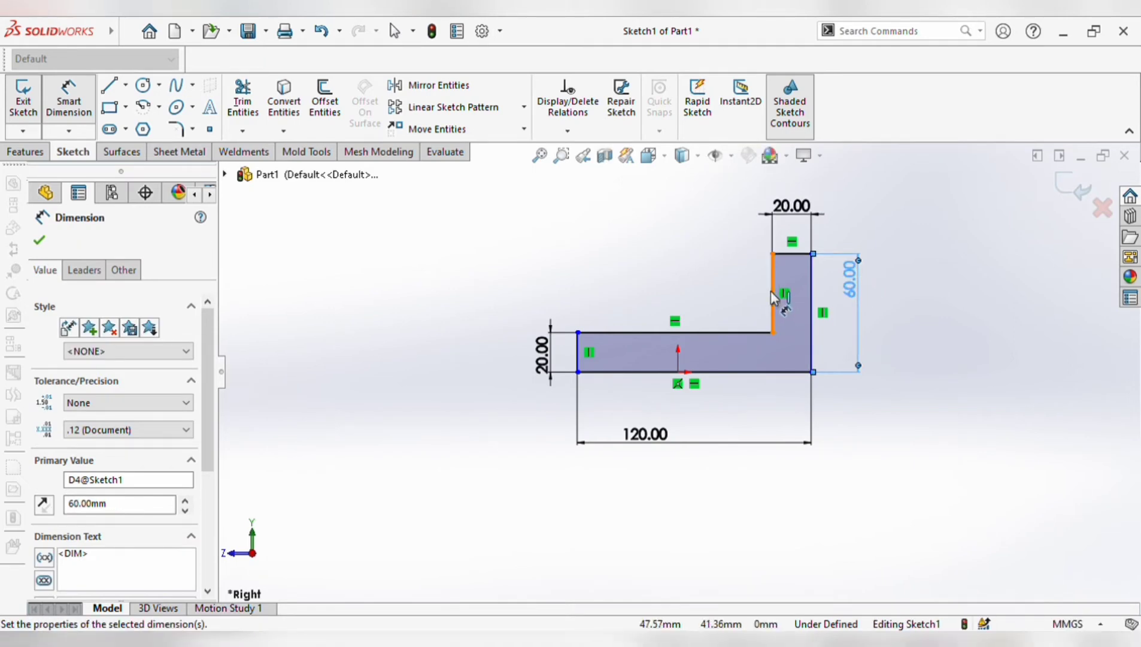
# - Locate the profile's left end 60 from the origin, discarding an unneeded inner-edge dimension
pyautogui.click(772, 291)
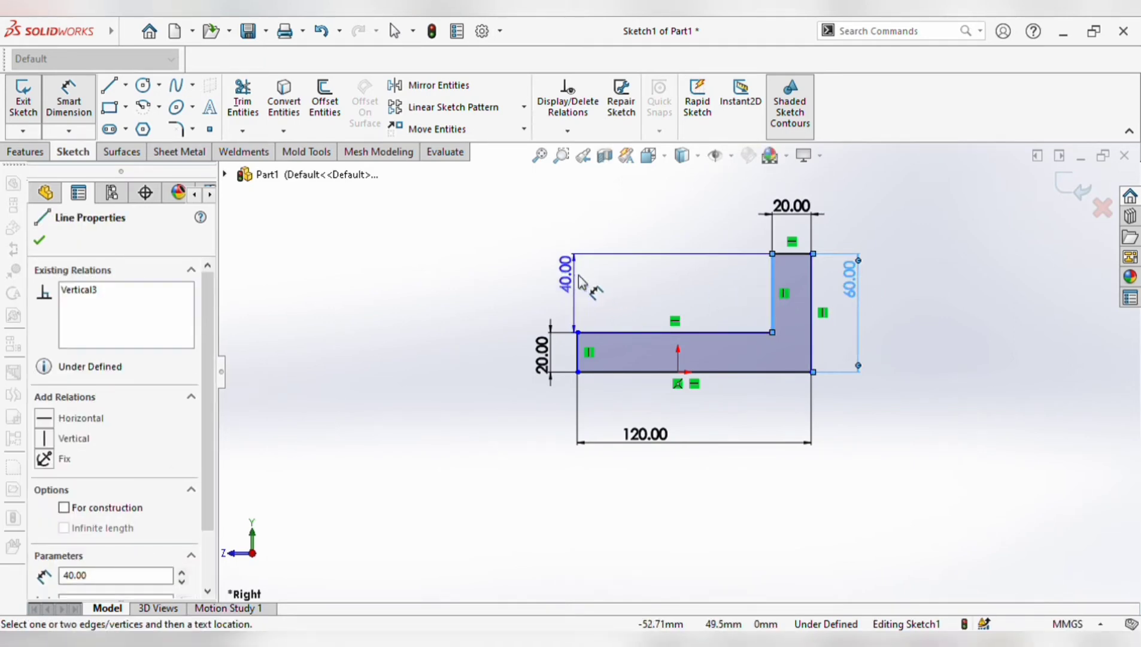
pyautogui.click(578, 276)
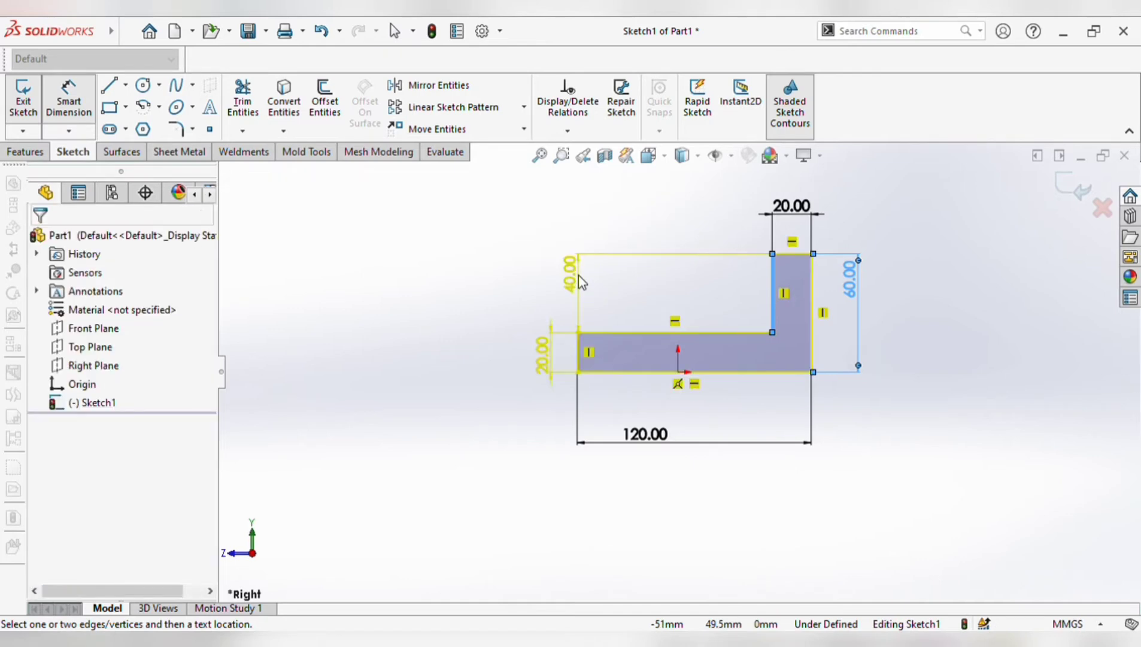
pyautogui.press('Escape')
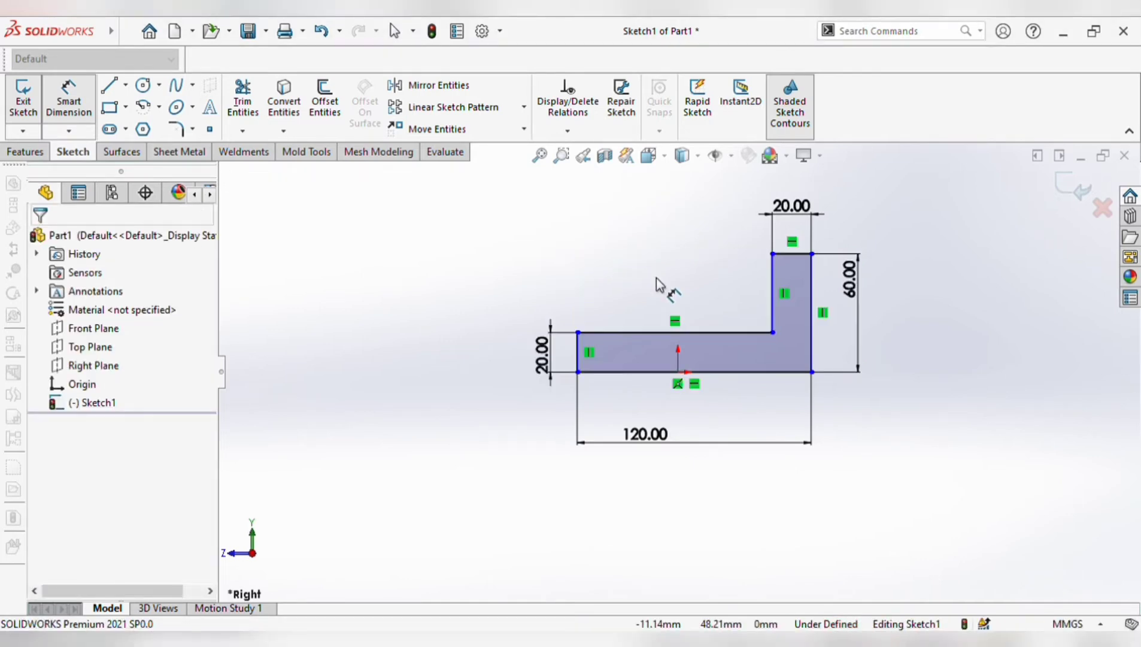
pyautogui.click(678, 374)
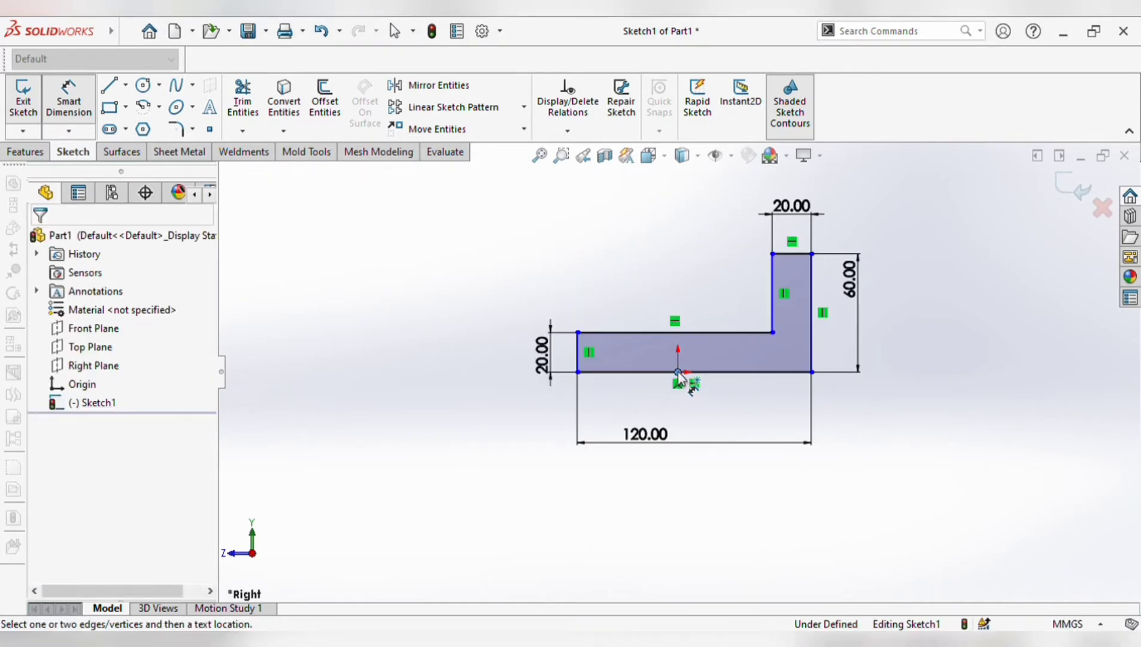
pyautogui.click(578, 372)
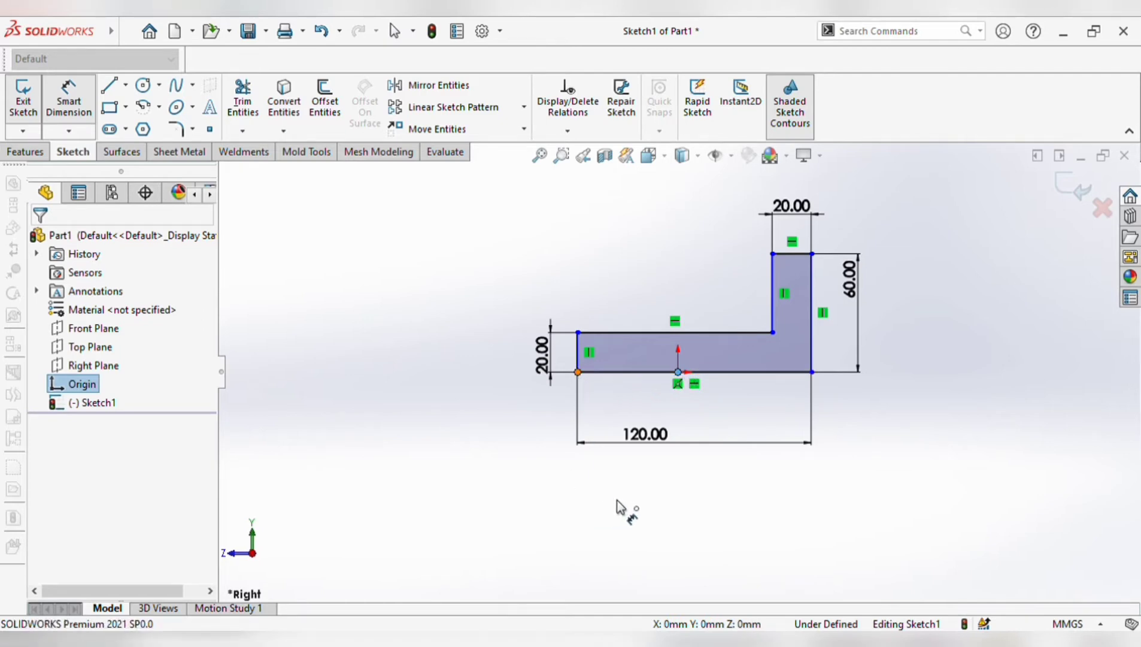
pyautogui.click(630, 512)
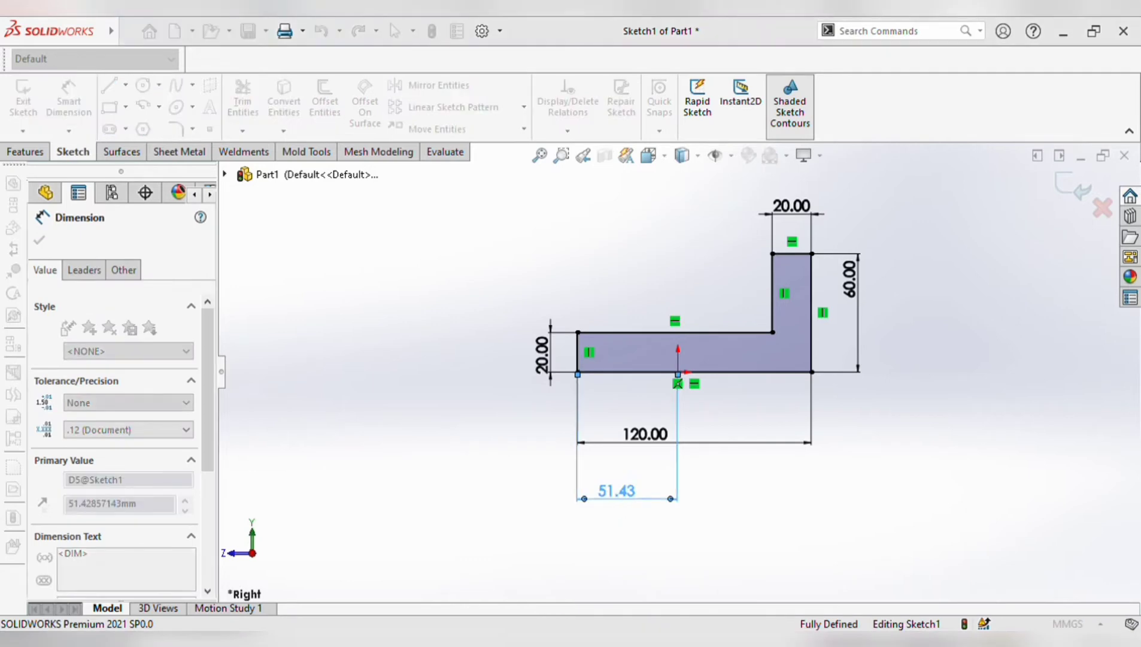
pyautogui.write('60')
pyautogui.press('Return')
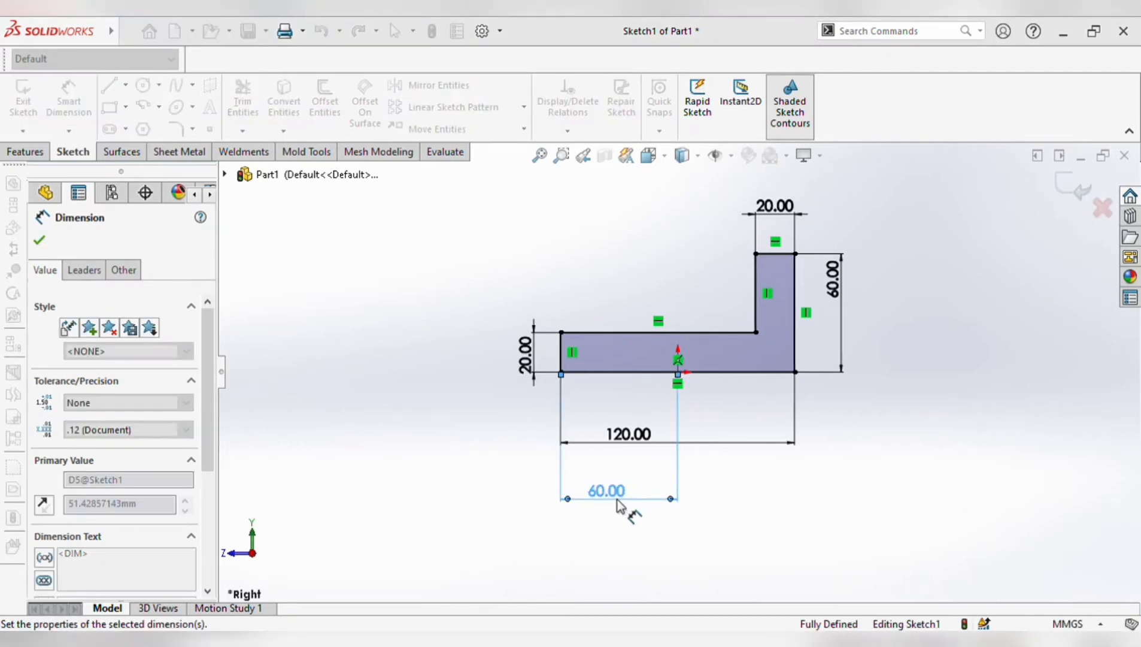
# - Close the Dimension PropertyManager and show the Features commands
pyautogui.click(38, 240)
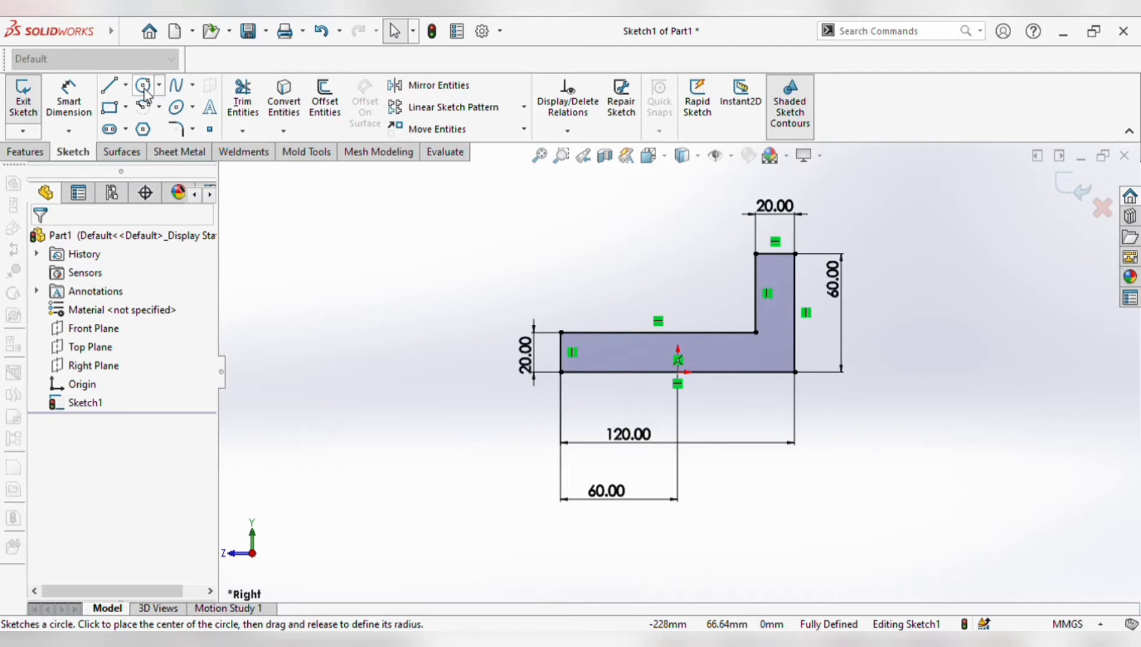
pyautogui.click(25, 152)
# - Boss-Extrude Sketch1 as a Blind extrusion 20 mm deep
pyautogui.click(37, 112)
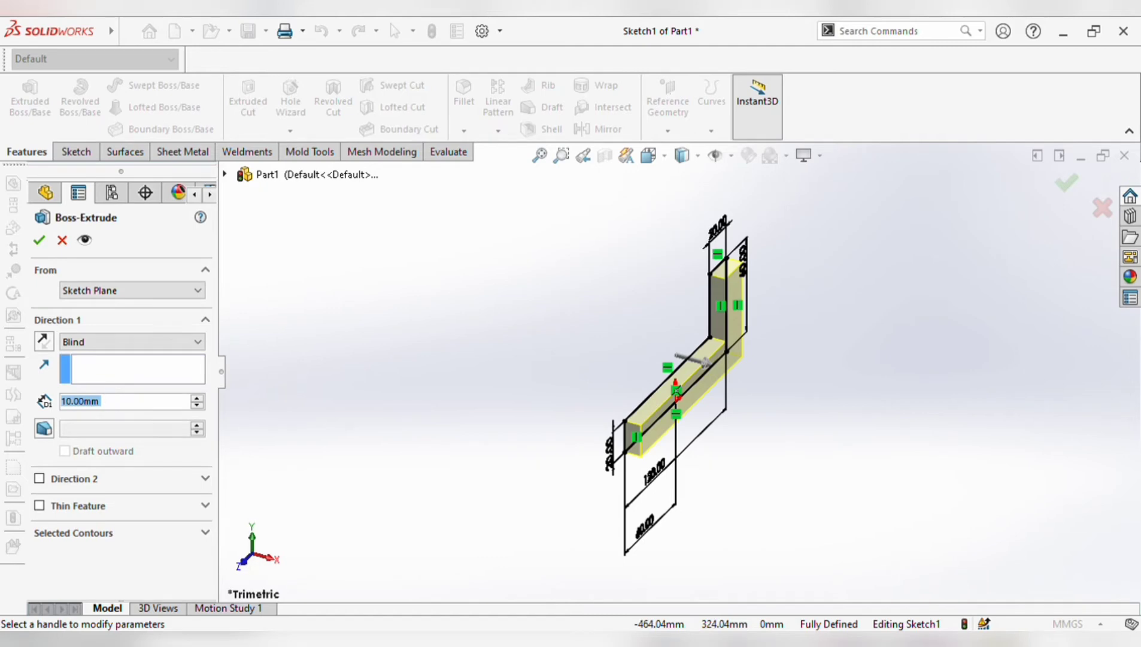
pyautogui.write('20')
pyautogui.press('Return')
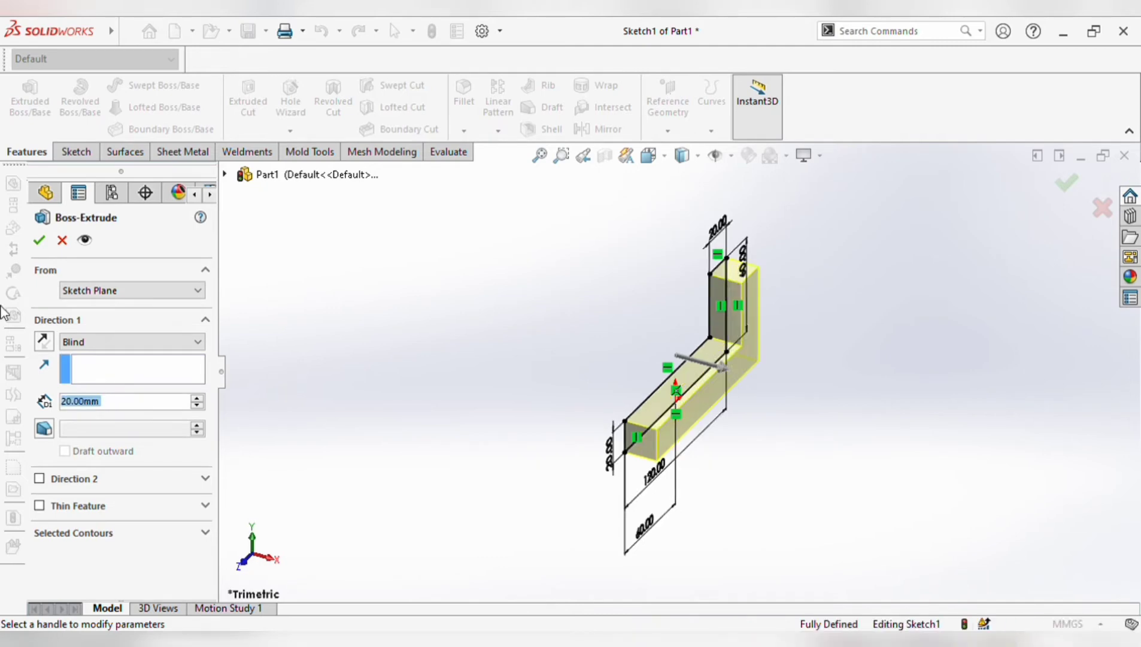
pyautogui.click(39, 240)
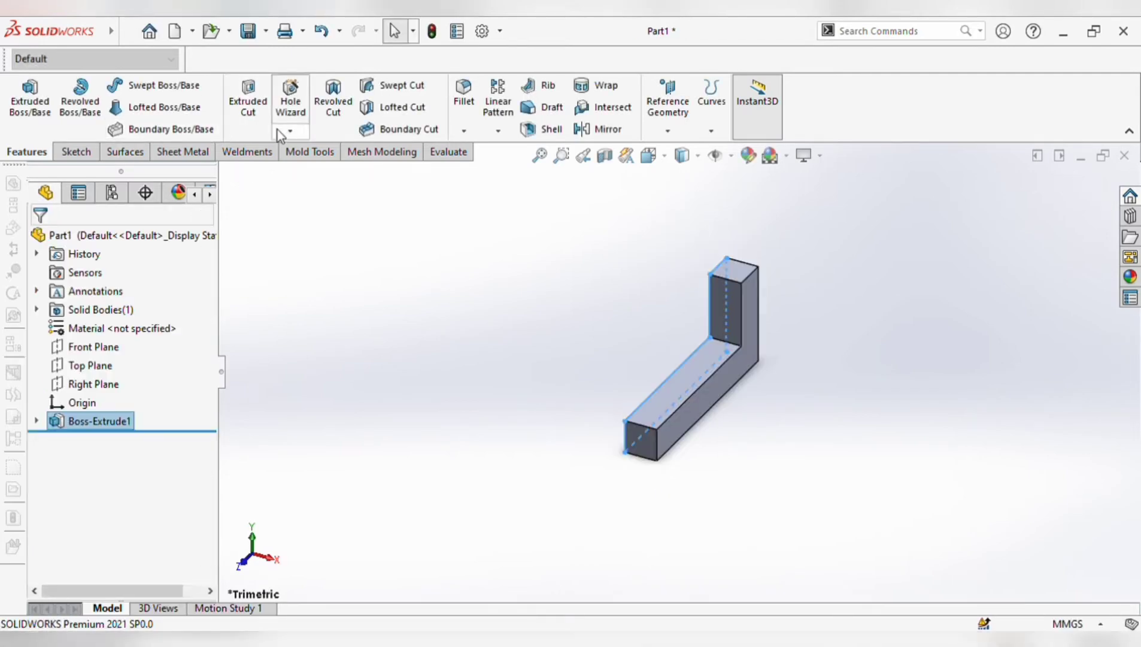
# - Fillet the inner and outer bend edges with a 10 mm radius
pyautogui.click(725, 346)
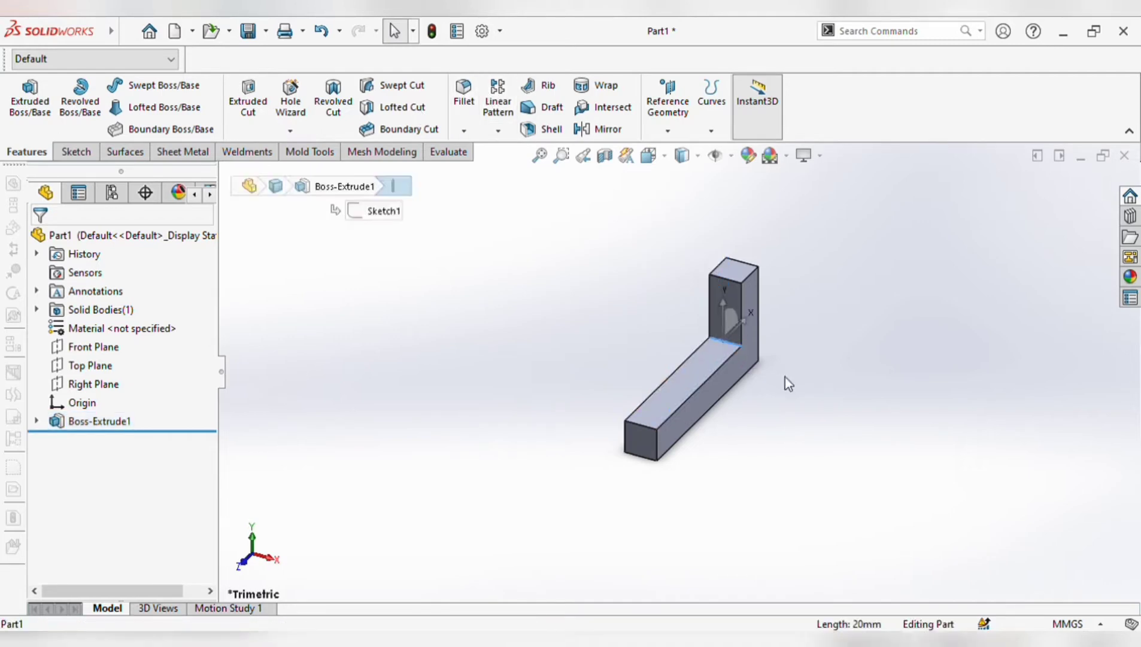
pyautogui.click(465, 100)
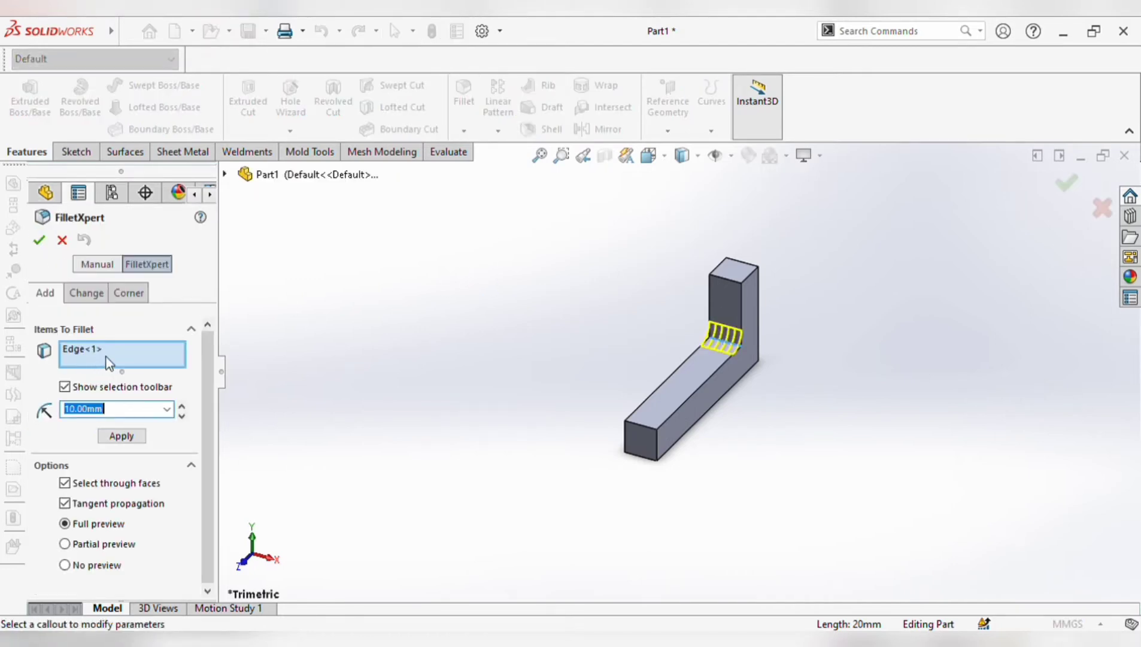
pyautogui.click(108, 358)
pyautogui.moveTo(820, 408)
pyautogui.mouseDown(button='middle')
pyautogui.moveTo(759, 412)
pyautogui.moveTo(871, 392)
pyautogui.moveTo(831, 423)
pyautogui.moveTo(777, 364)
pyautogui.mouseUp(button='middle')
pyautogui.click(777, 363)
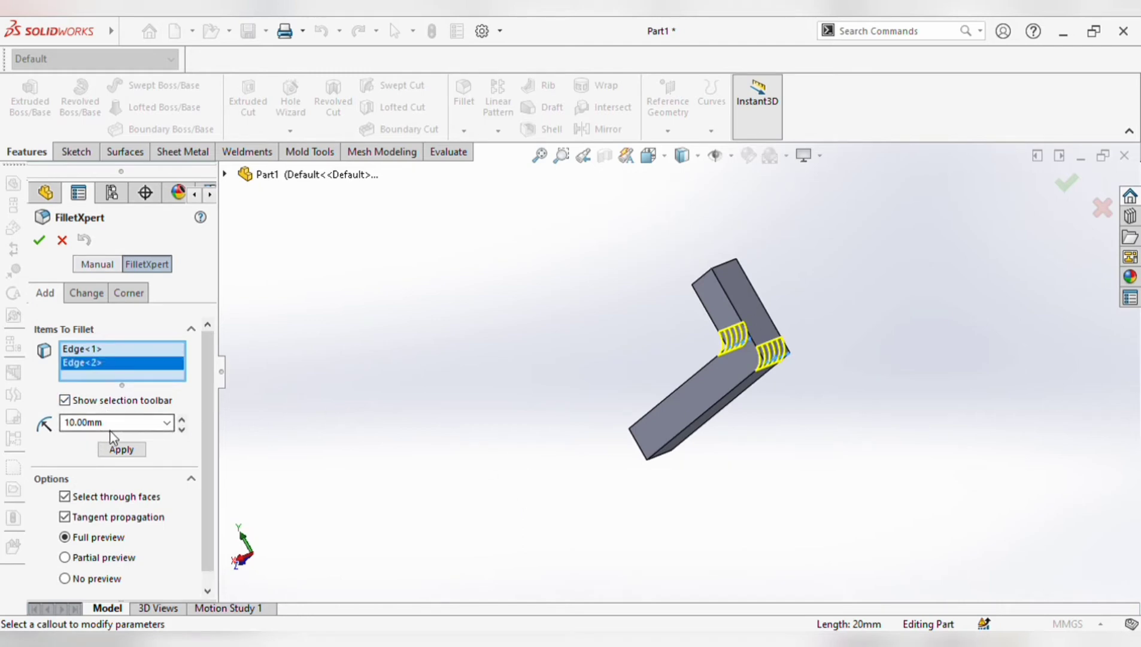
pyautogui.click(38, 241)
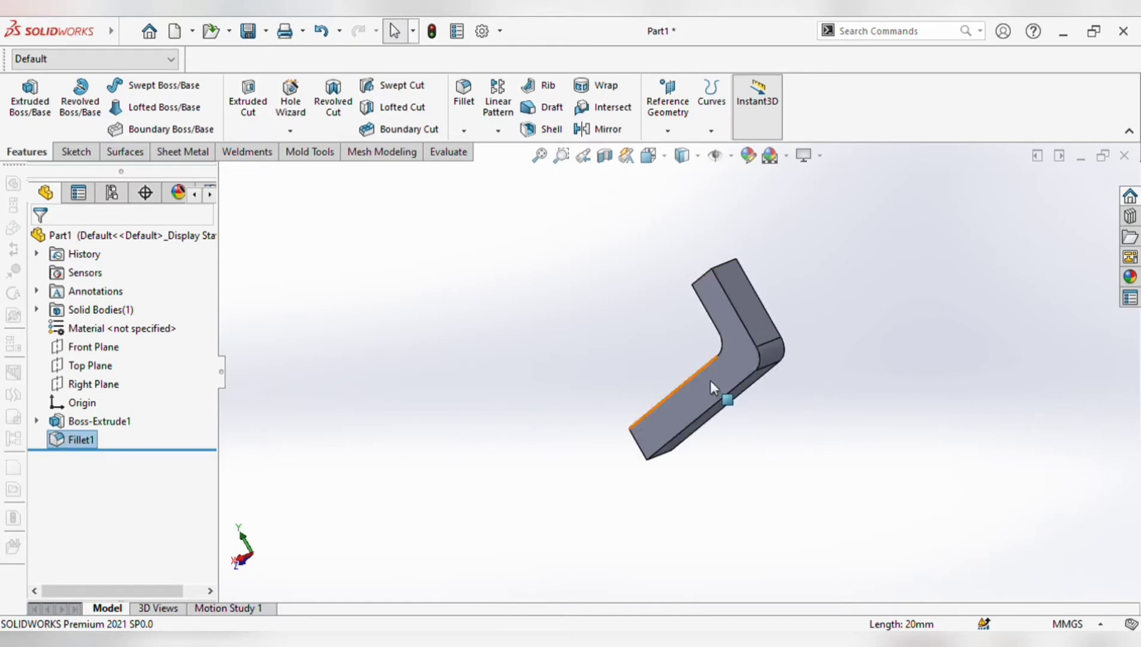
pyautogui.moveTo(603, 335)
pyautogui.mouseDown(button='middle')
pyautogui.moveTo(665, 341)
pyautogui.moveTo(711, 295)
pyautogui.moveTo(754, 287)
pyautogui.mouseUp(button='middle')
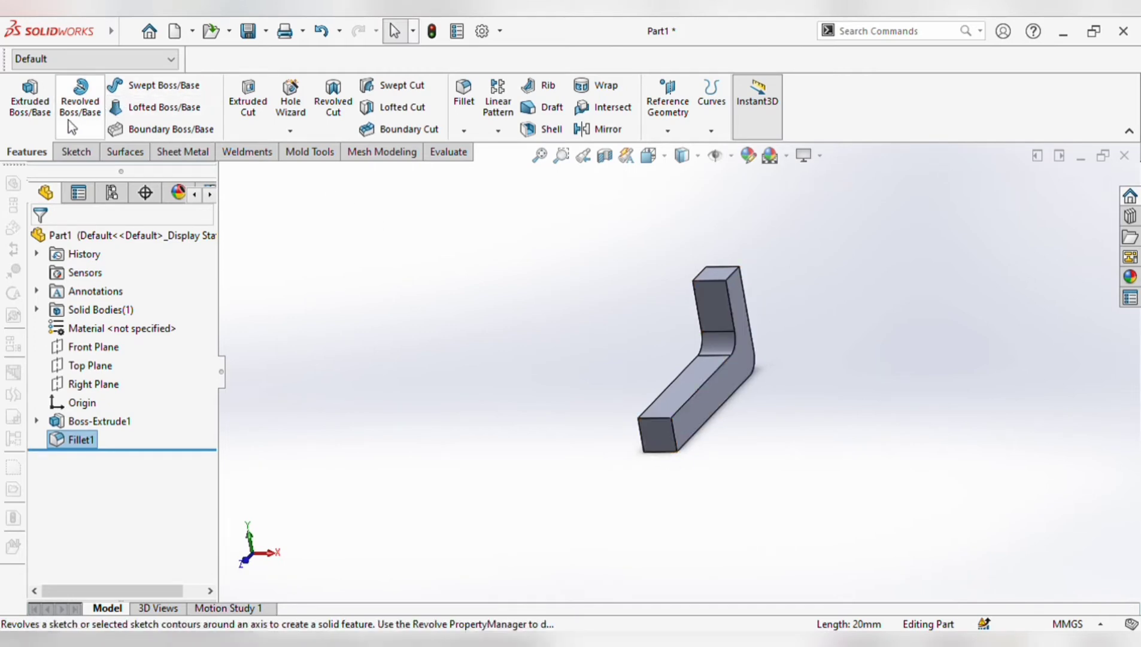
# - Shell the bracket at 2 mm thickness, removing the front and top end faces
pyautogui.click(550, 130)
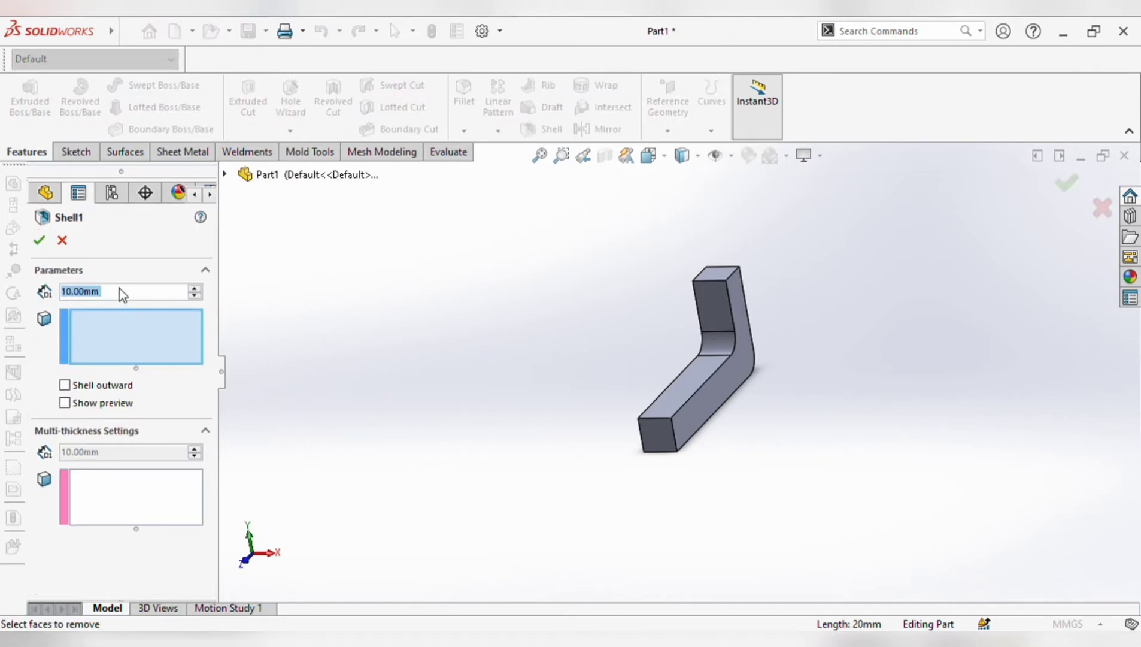
pyautogui.write('2')
pyautogui.click(653, 436)
pyautogui.click(718, 274)
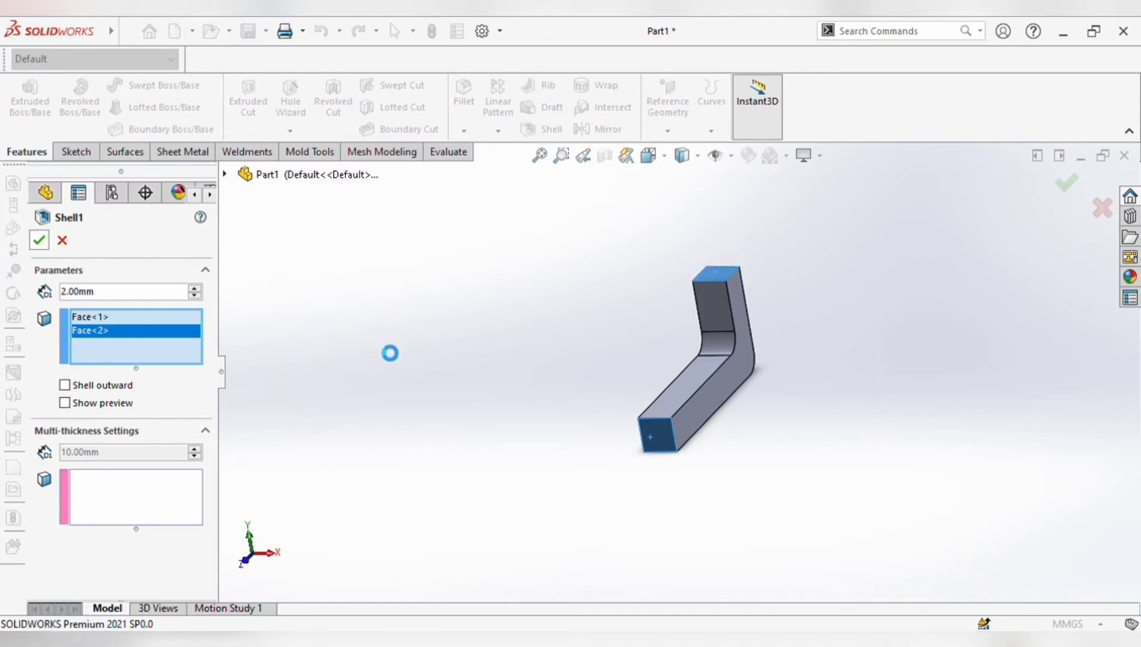
pyautogui.press('Return')
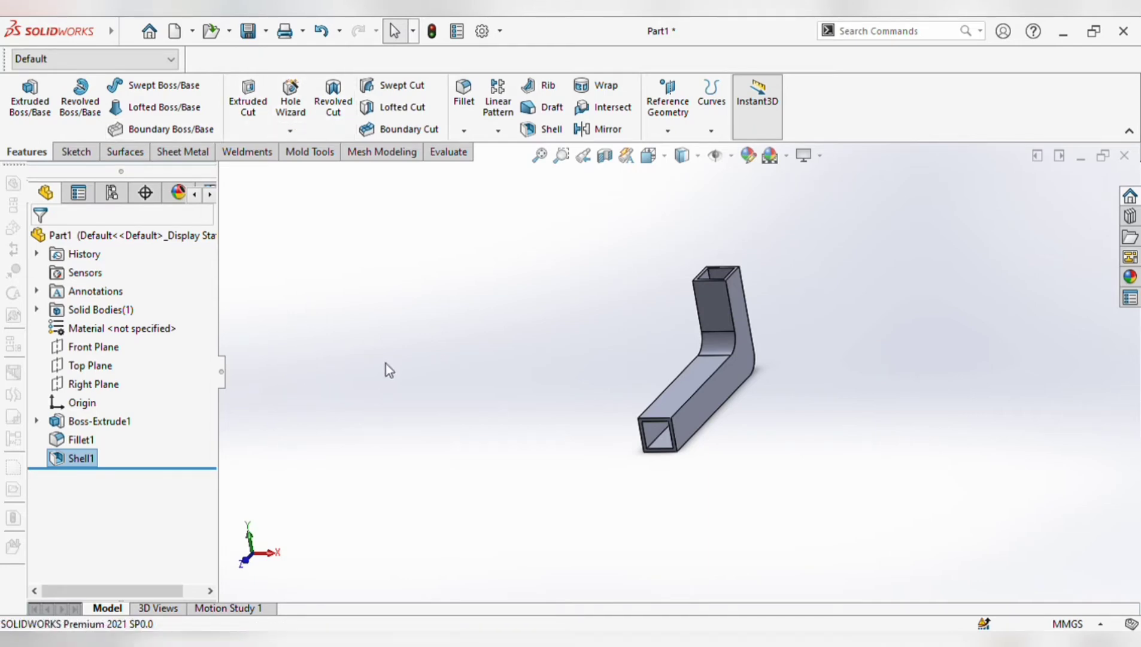
# - Start a sketch on the tube's open end face and draw a circle there
pyautogui.scroll(-3, 658, 460)
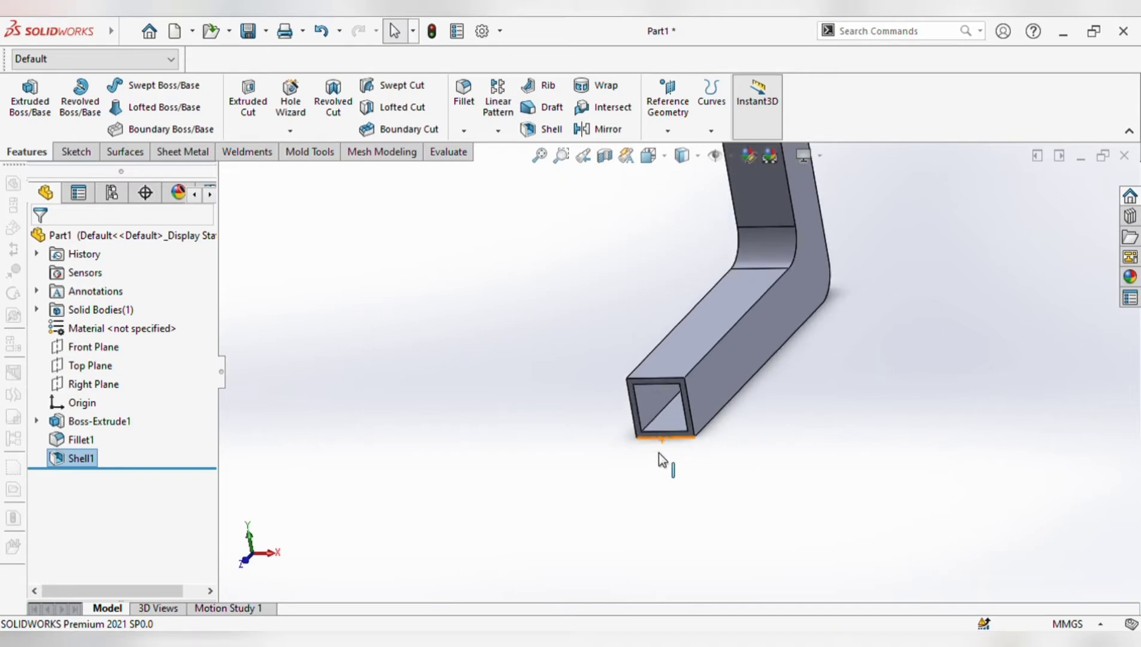
pyautogui.scroll(-3, 658, 459)
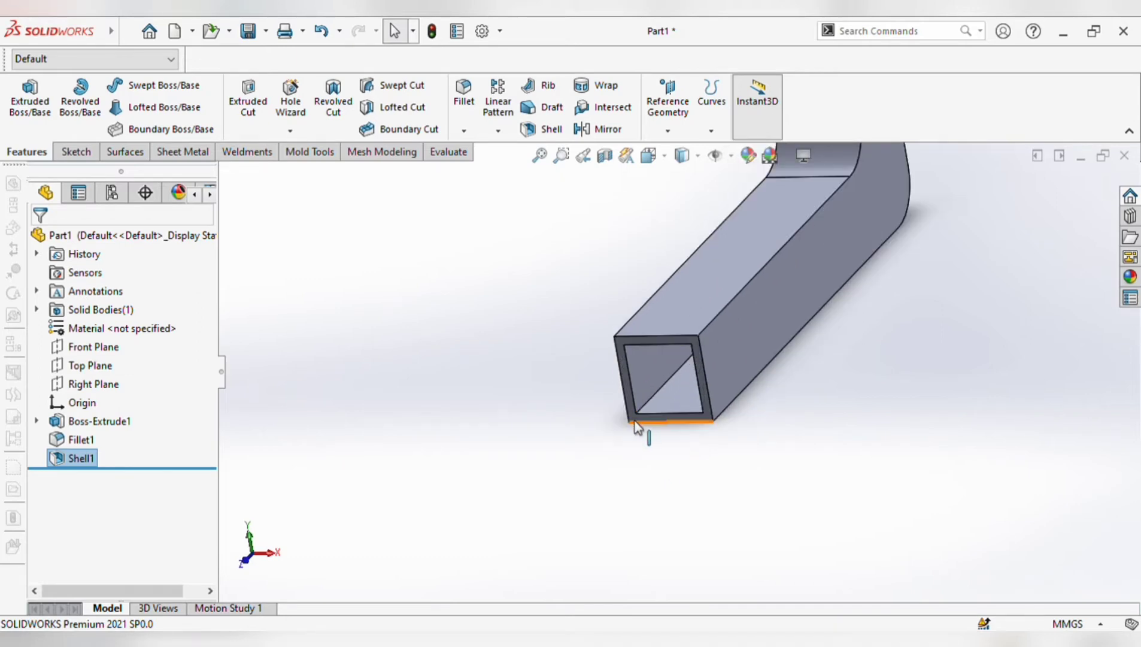
pyautogui.click(636, 427)
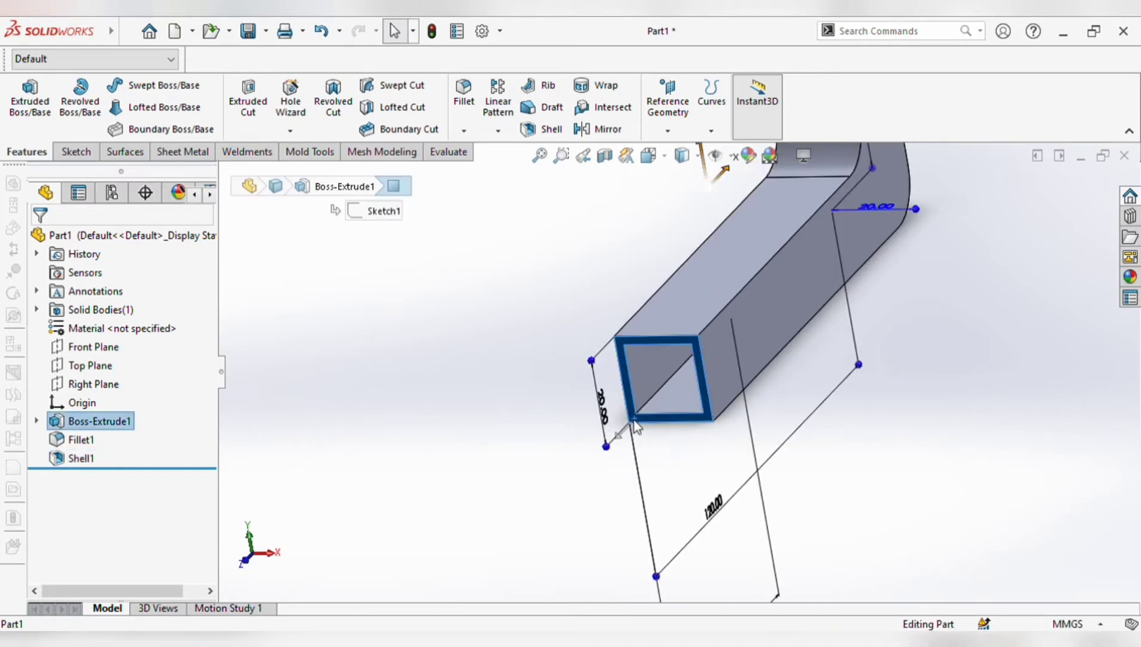
pyautogui.click(711, 369)
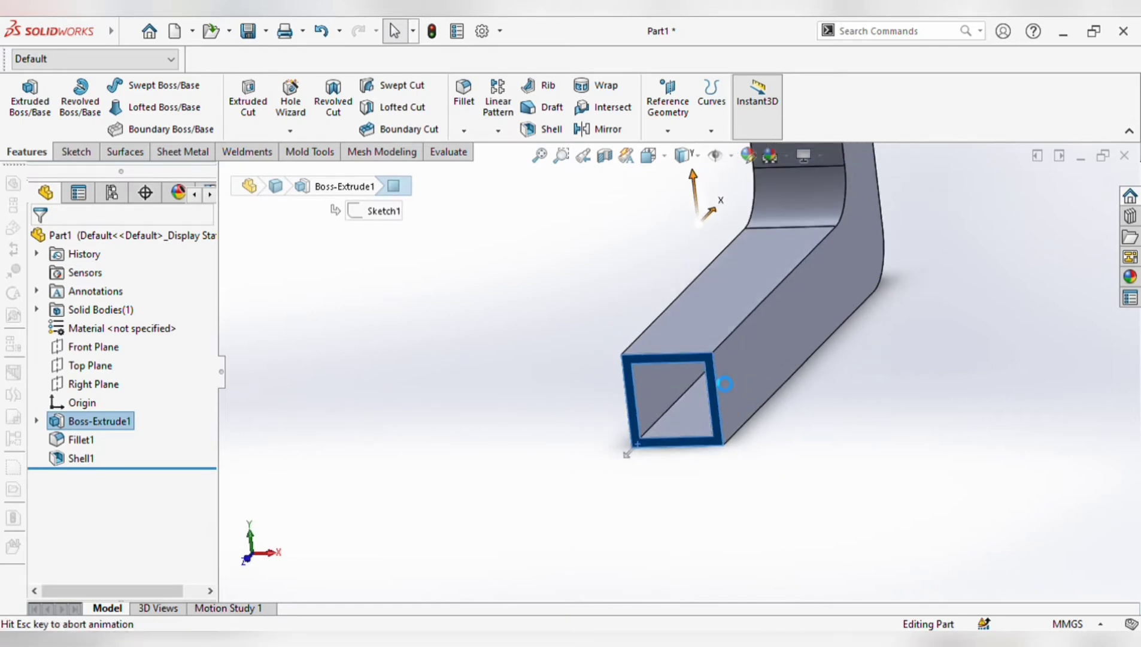
pyautogui.click(143, 84)
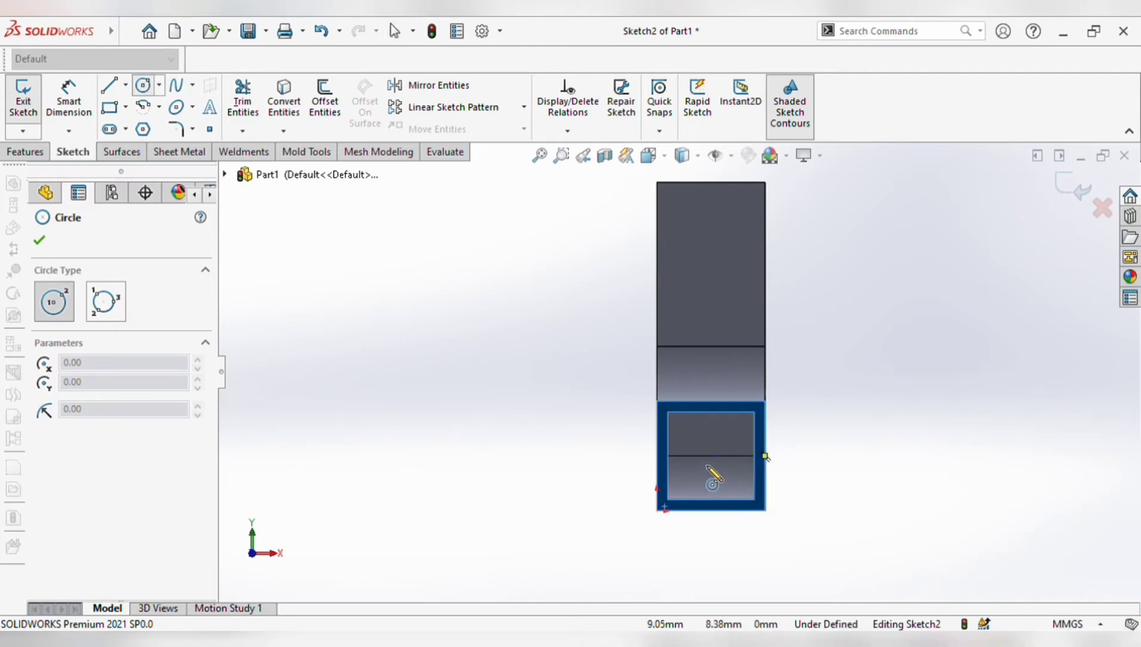
pyautogui.click(707, 464)
pyautogui.click(609, 461)
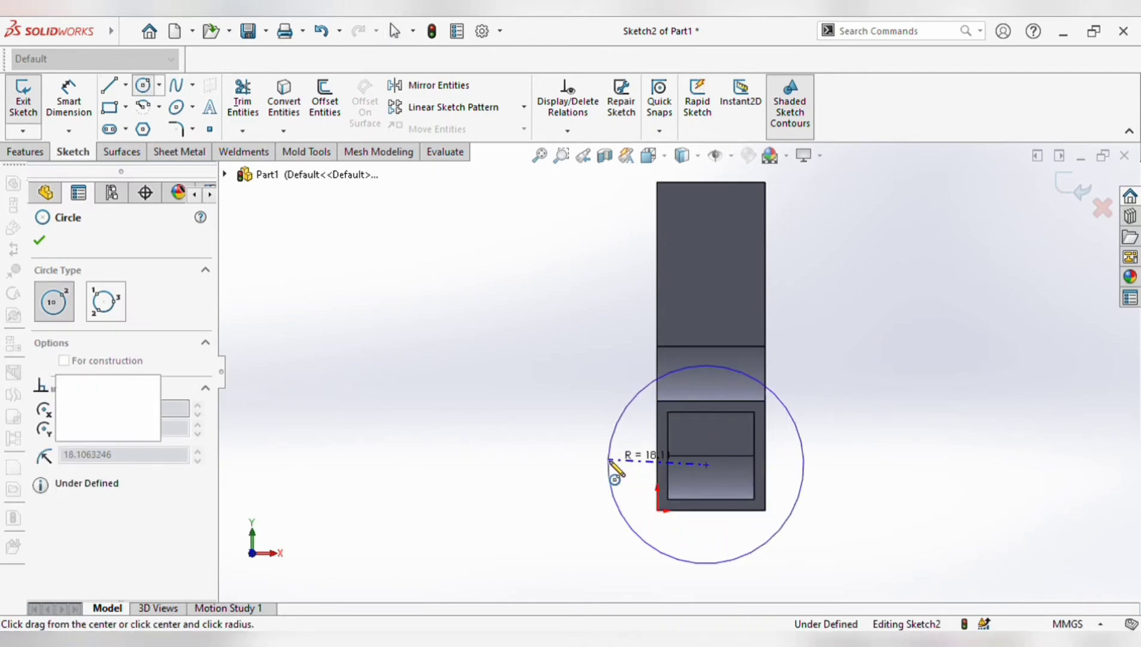
pyautogui.click(40, 241)
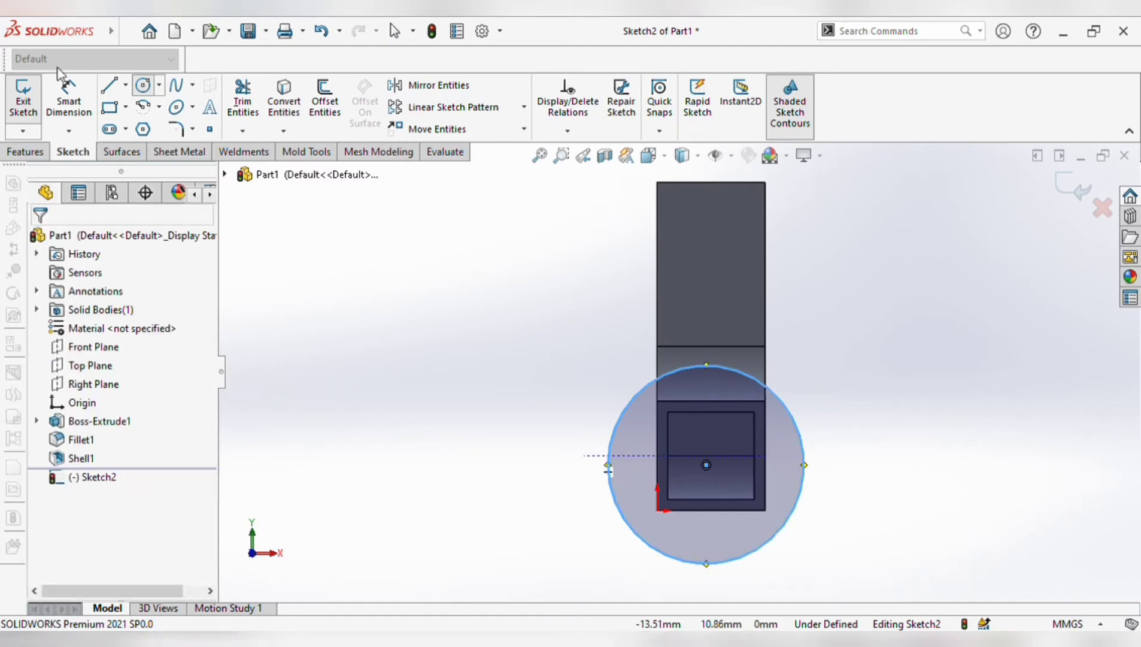
# - Dimension the circle's diameter to 50 mm
pyautogui.click(68, 96)
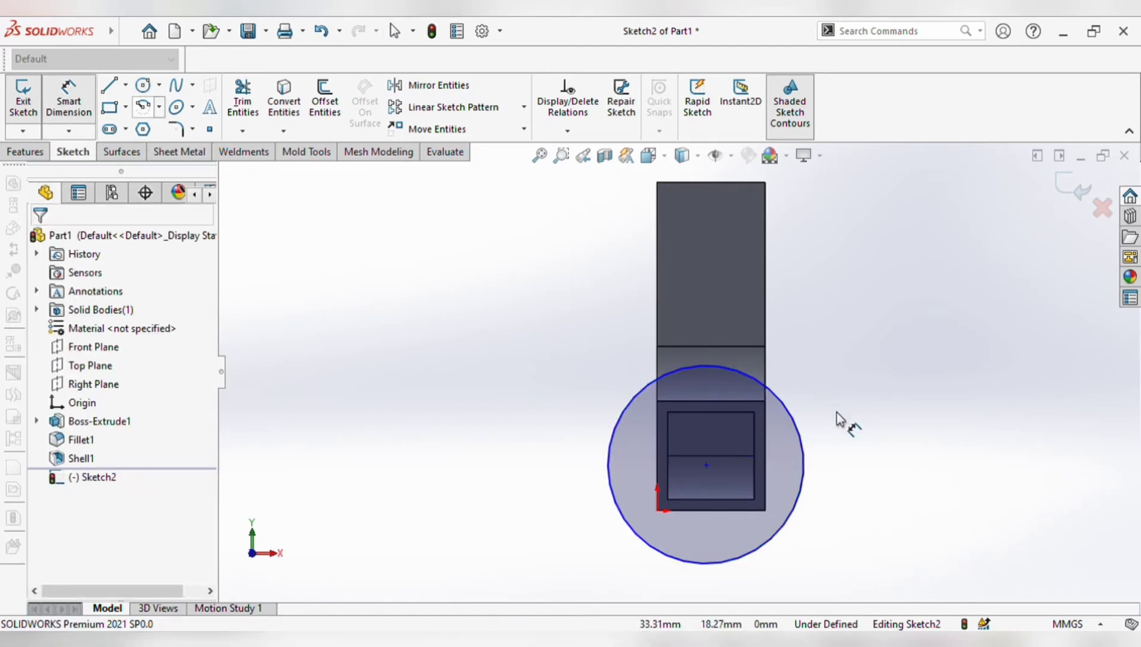
pyautogui.click(803, 455)
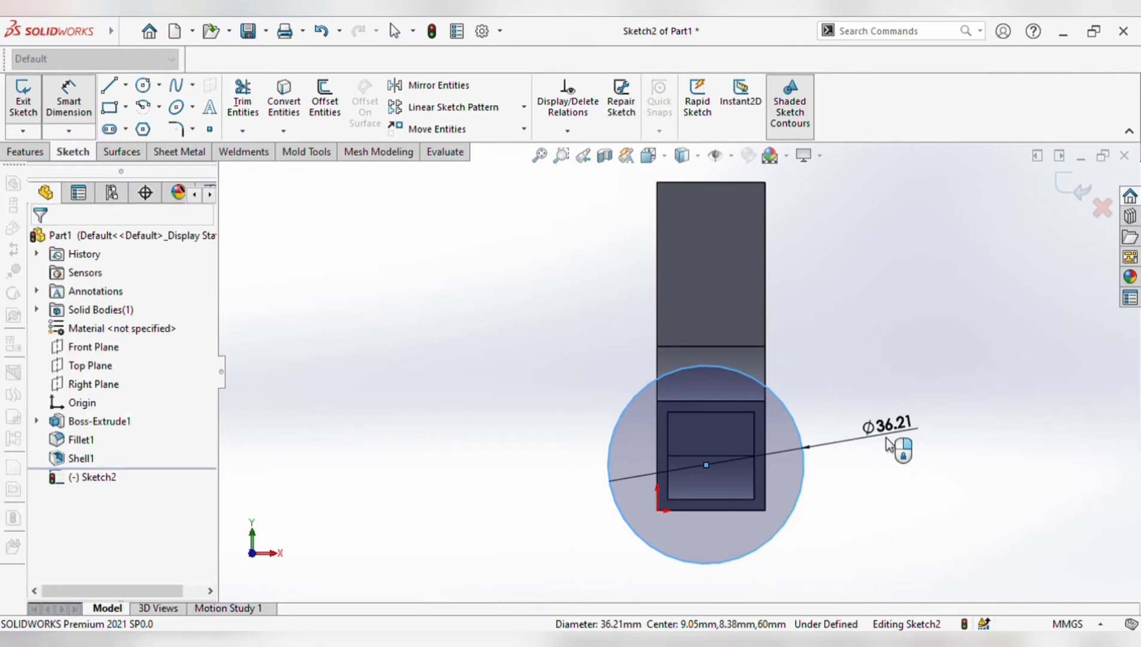
pyautogui.click(886, 438)
pyautogui.write('50')
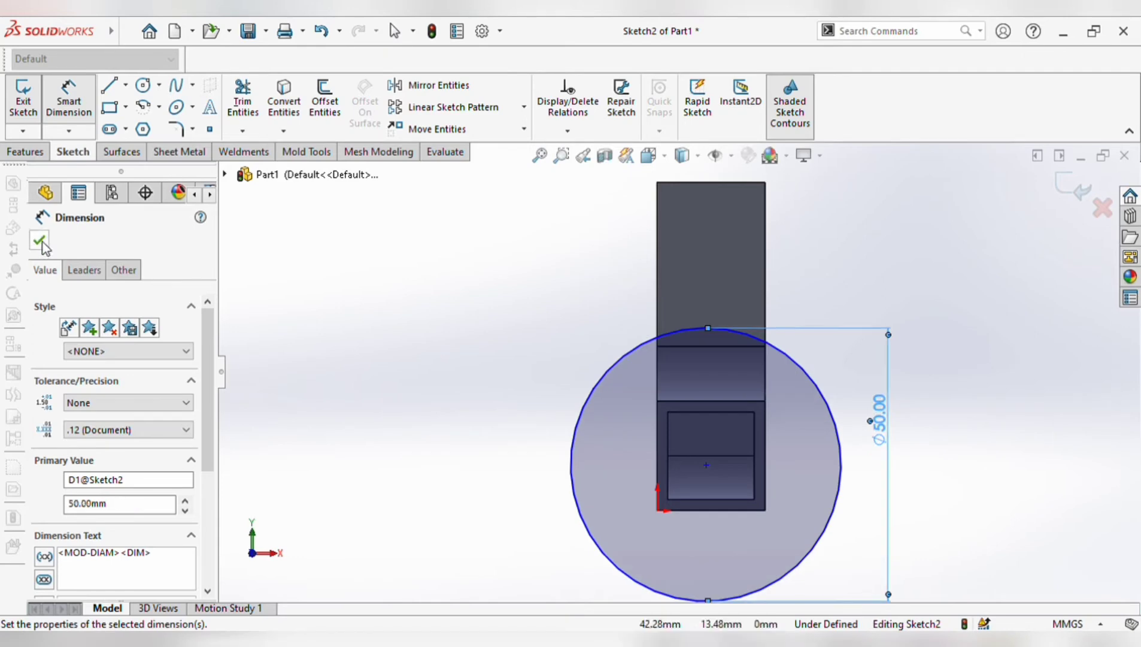
pyautogui.click(40, 242)
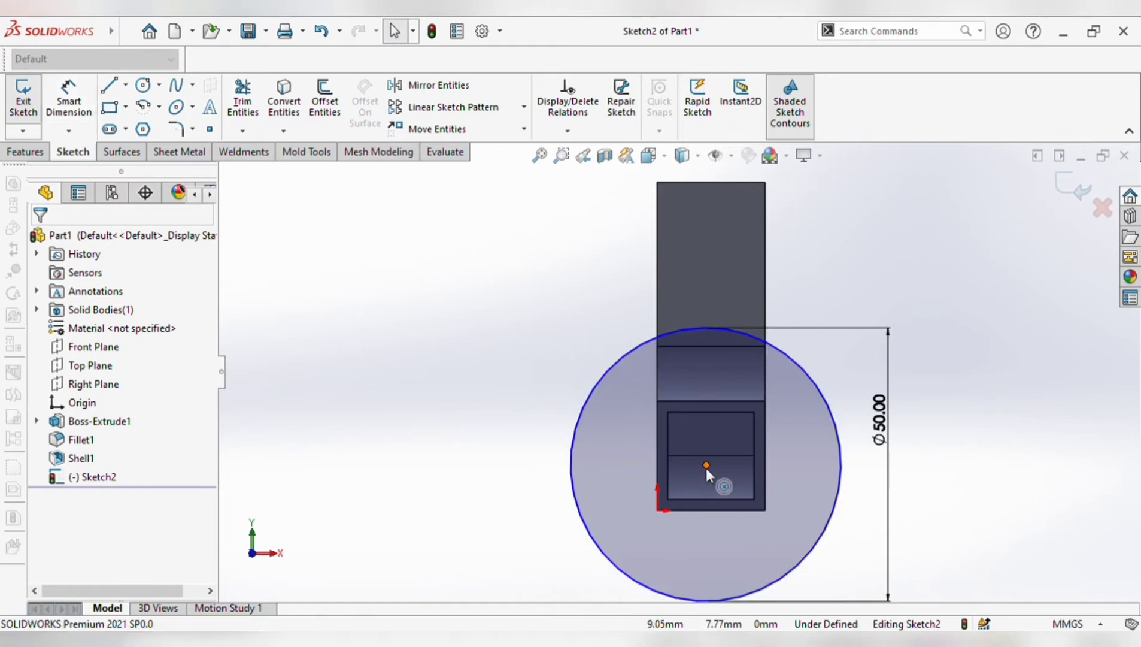
# - Dimension the circle centre 10 mm above the tube end's bottom edge
pyautogui.click(714, 510)
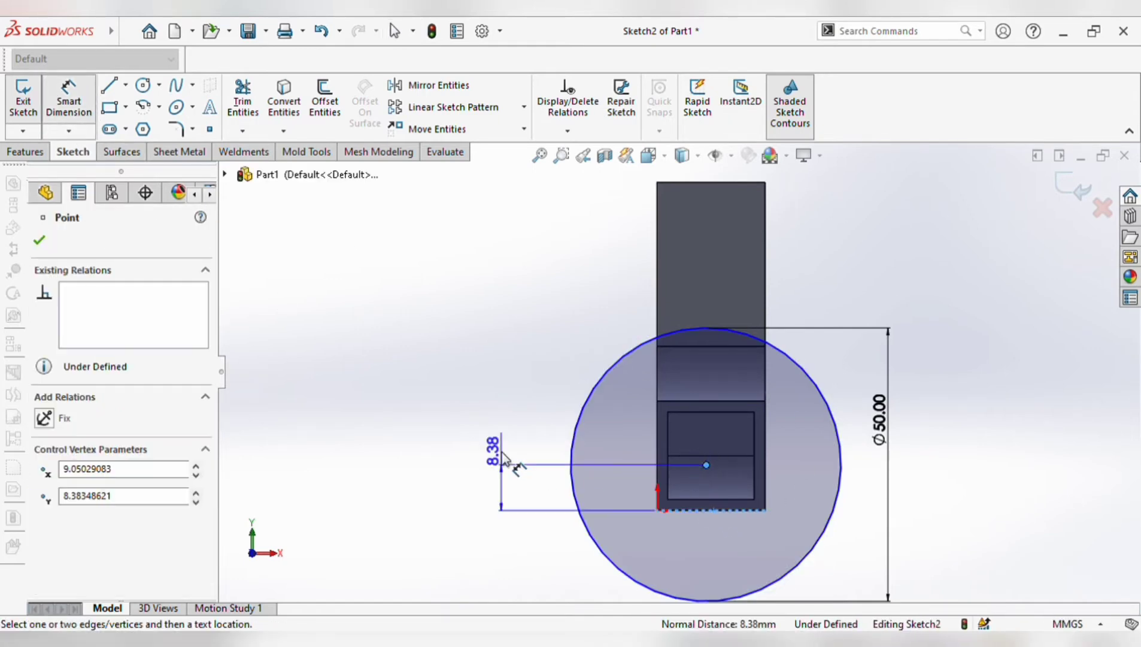
pyautogui.click(515, 465)
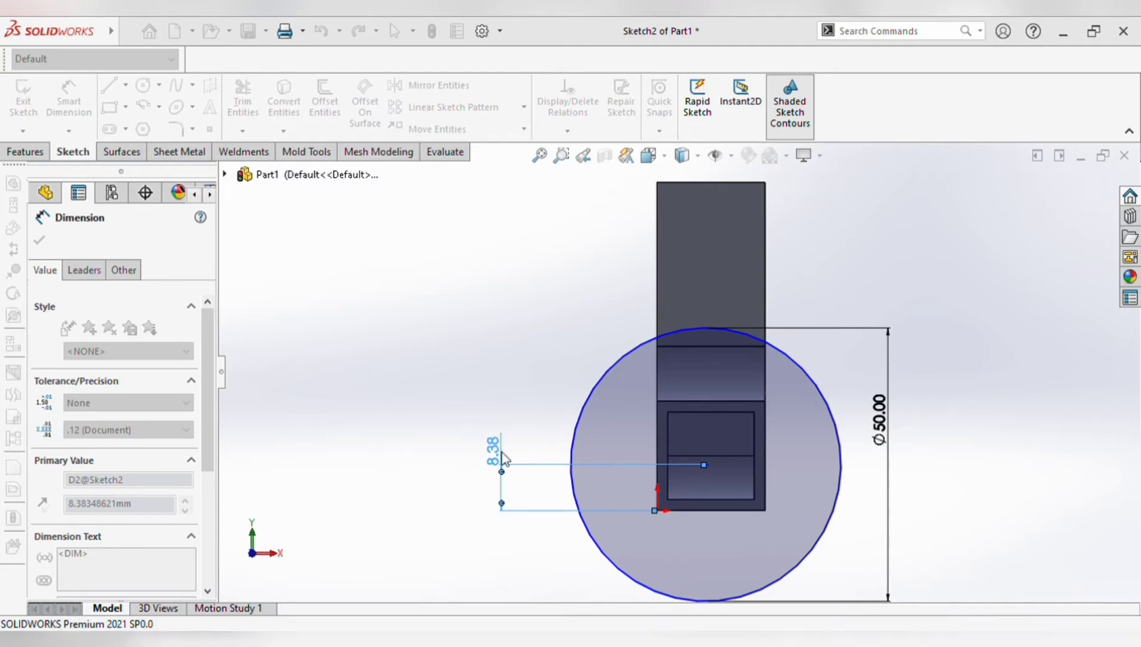
pyautogui.write('10')
pyautogui.press('Return')
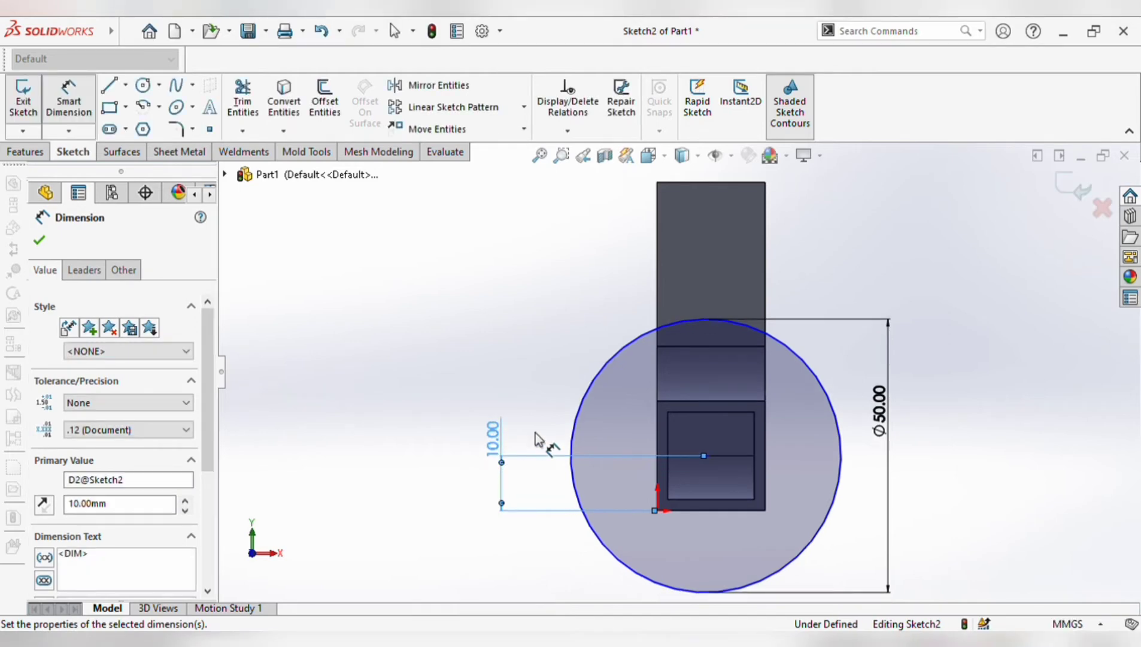
# - Set the circle centre's distance from the right edge to 10 mm
pyautogui.click(765, 443)
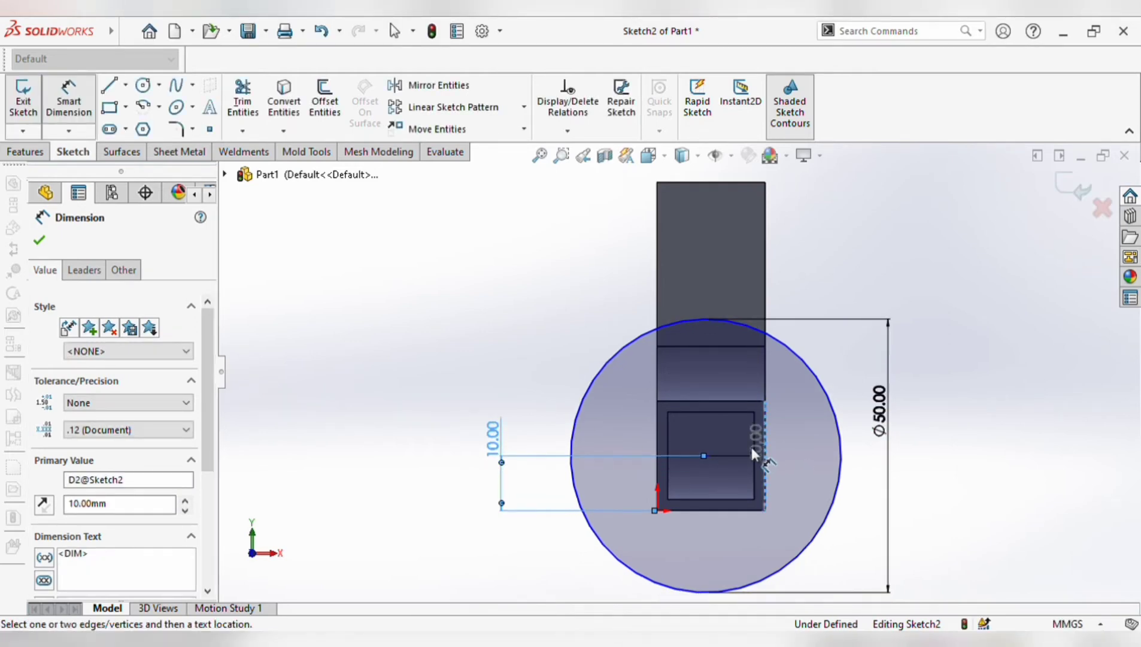
pyautogui.click(706, 455)
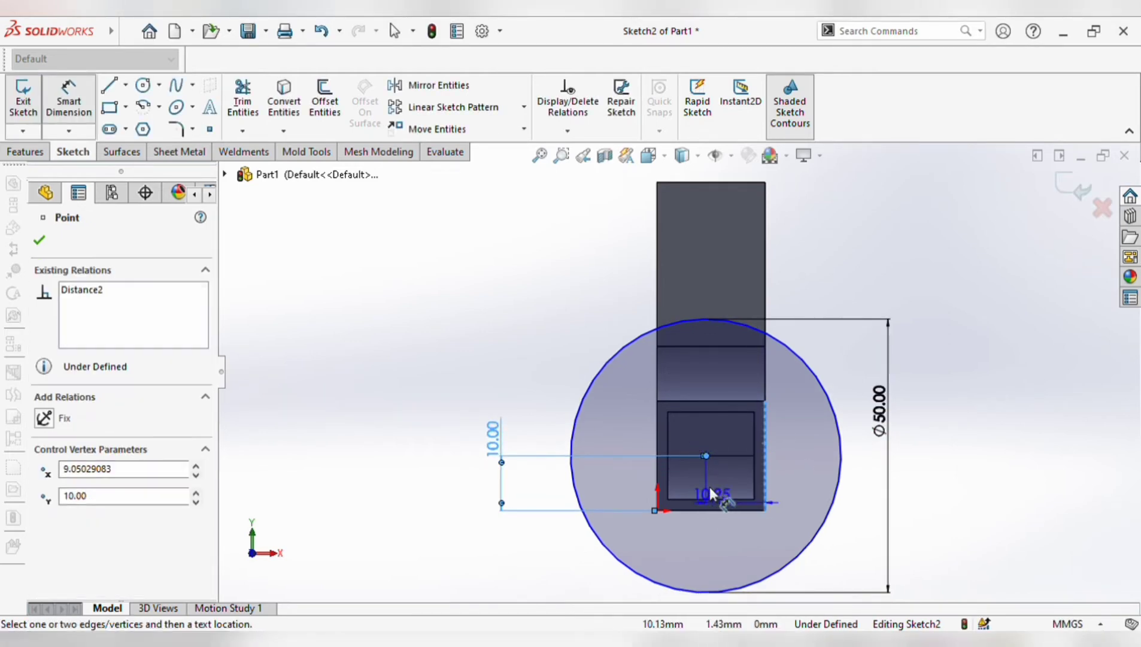
pyautogui.scroll(2, 730, 560)
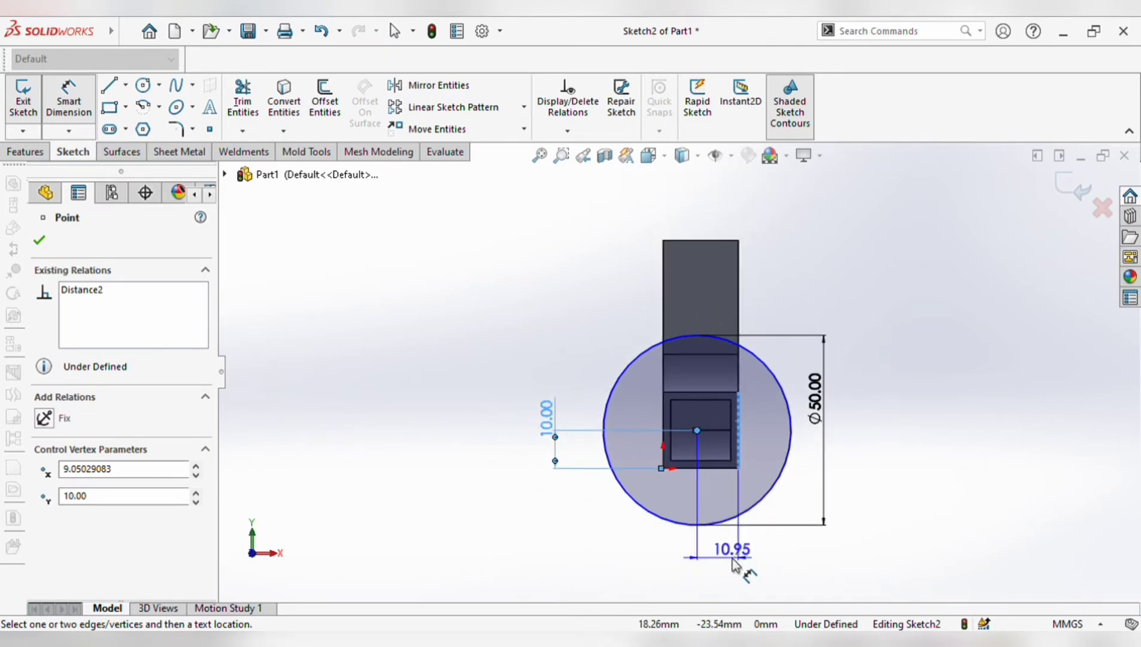
pyautogui.click(733, 560)
pyautogui.click(733, 558)
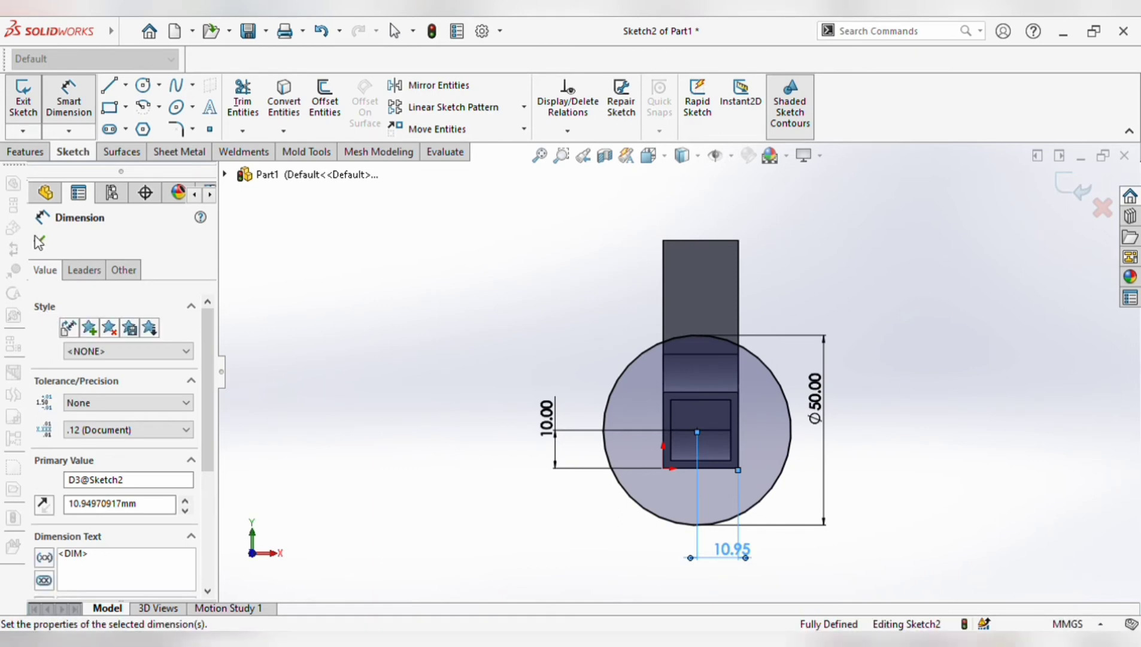
pyautogui.write('10')
pyautogui.press('Return')
pyautogui.click(39, 240)
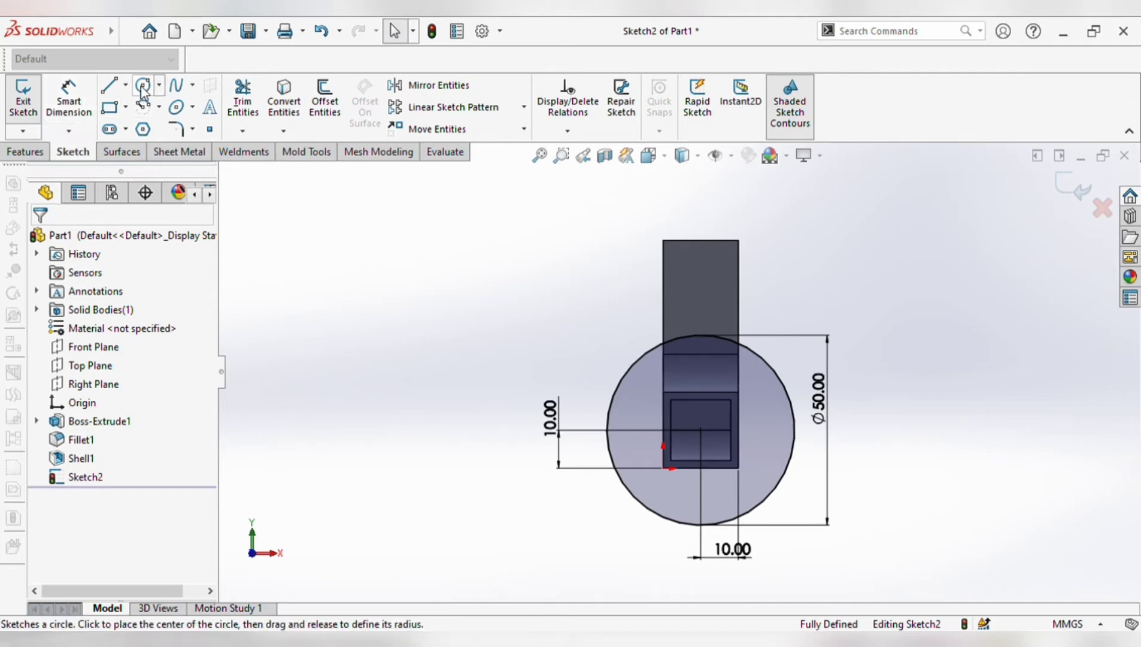
# - Draw a second, larger circle concentric with the first
pyautogui.click(700, 430)
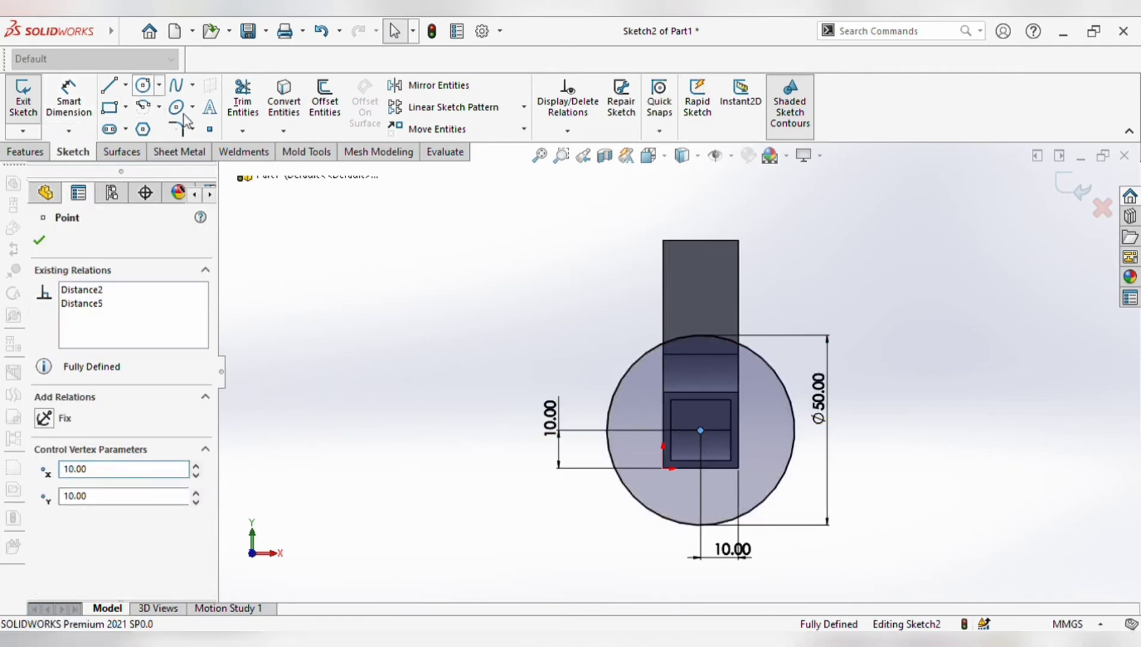
pyautogui.click(143, 84)
pyautogui.click(700, 429)
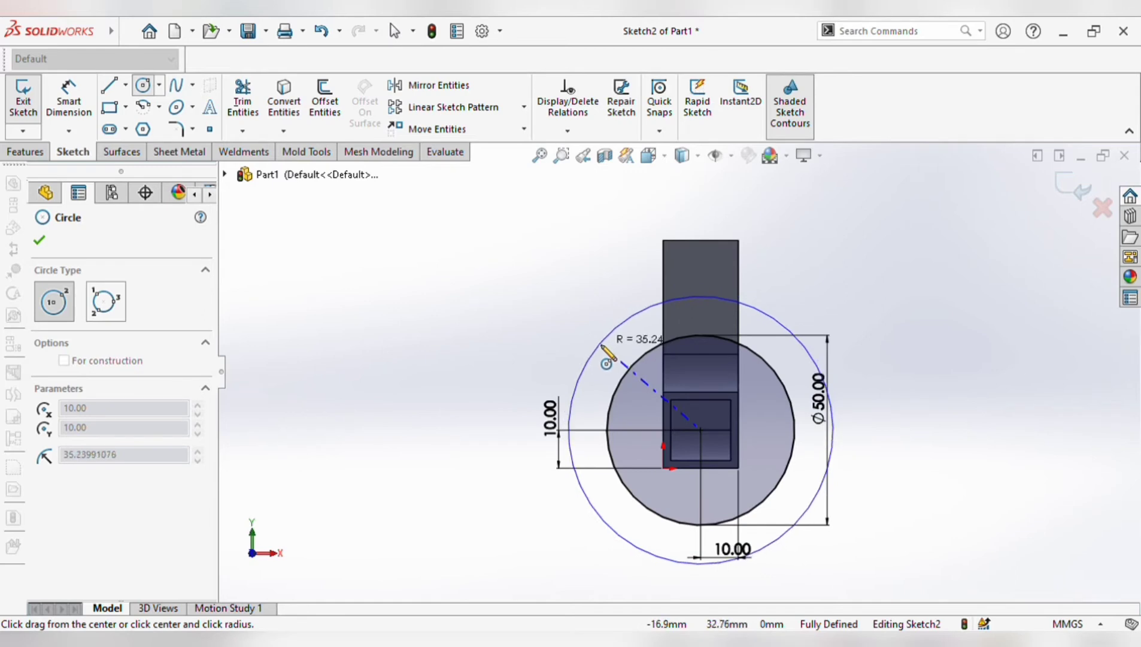
pyautogui.click(602, 343)
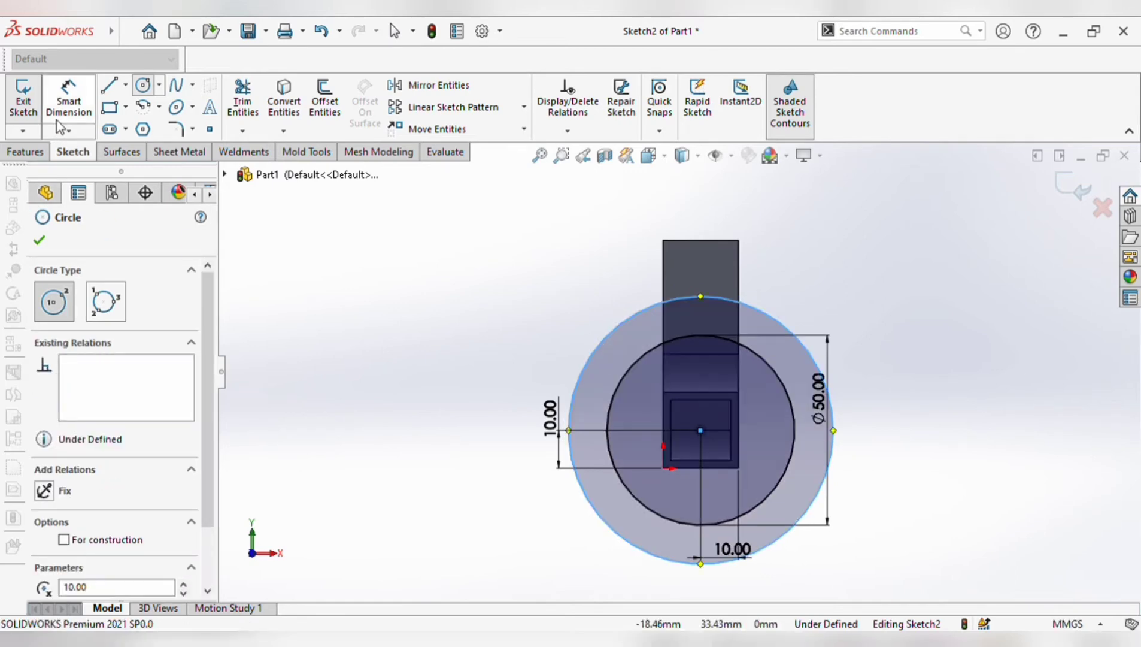
# - Dimension the outer circle to 80 mm diameter and start a Boss-Extrude of the sketch
pyautogui.click(68, 96)
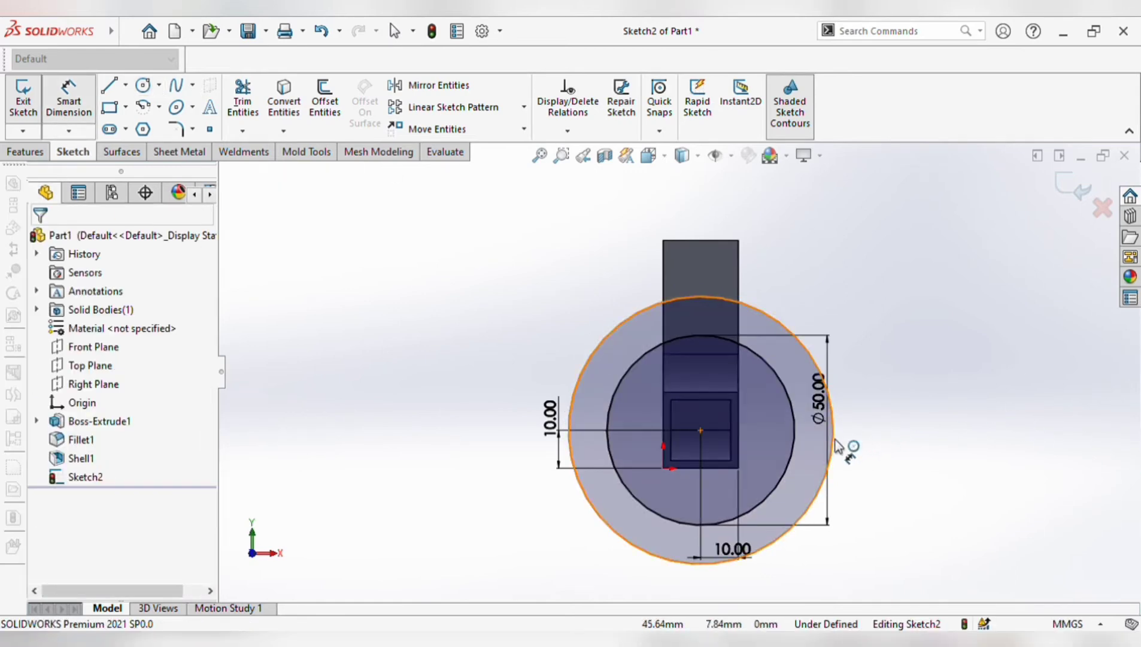
pyautogui.click(858, 448)
pyautogui.click(867, 446)
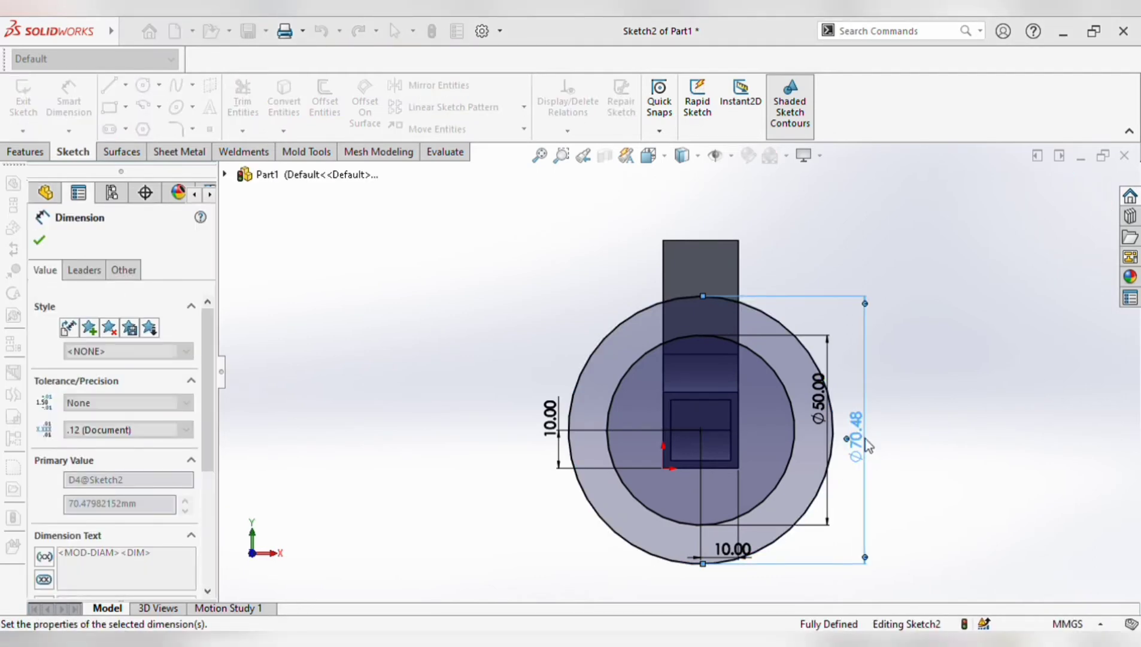
pyautogui.write('80')
pyautogui.press('Return')
pyautogui.click(41, 238)
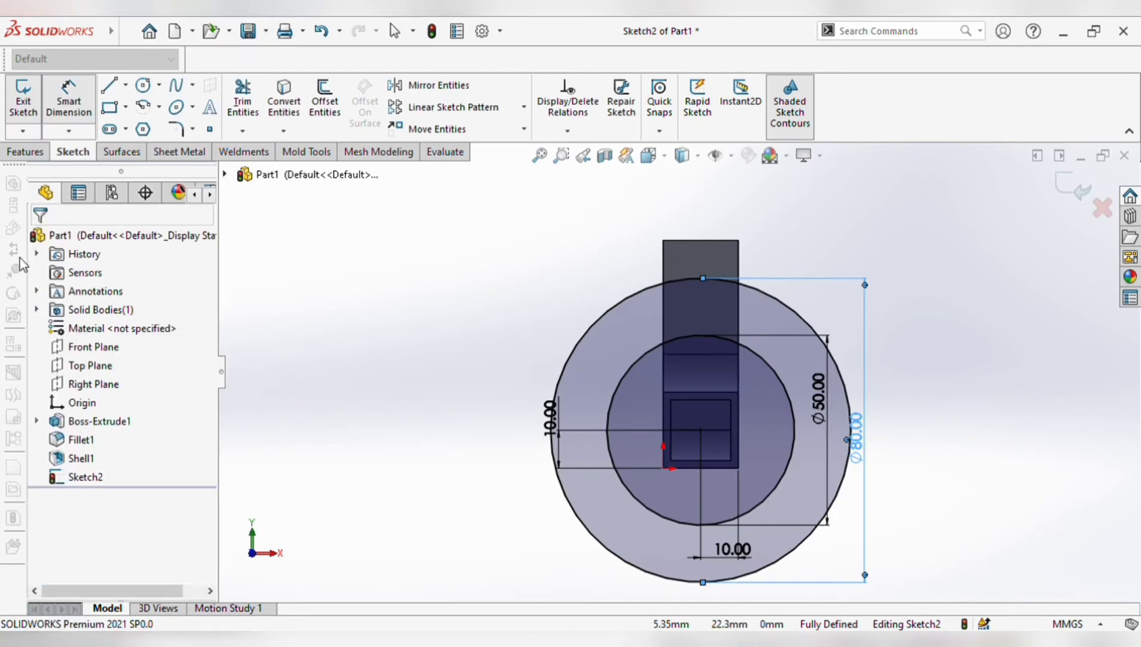
pyautogui.click(18, 156)
pyautogui.click(32, 120)
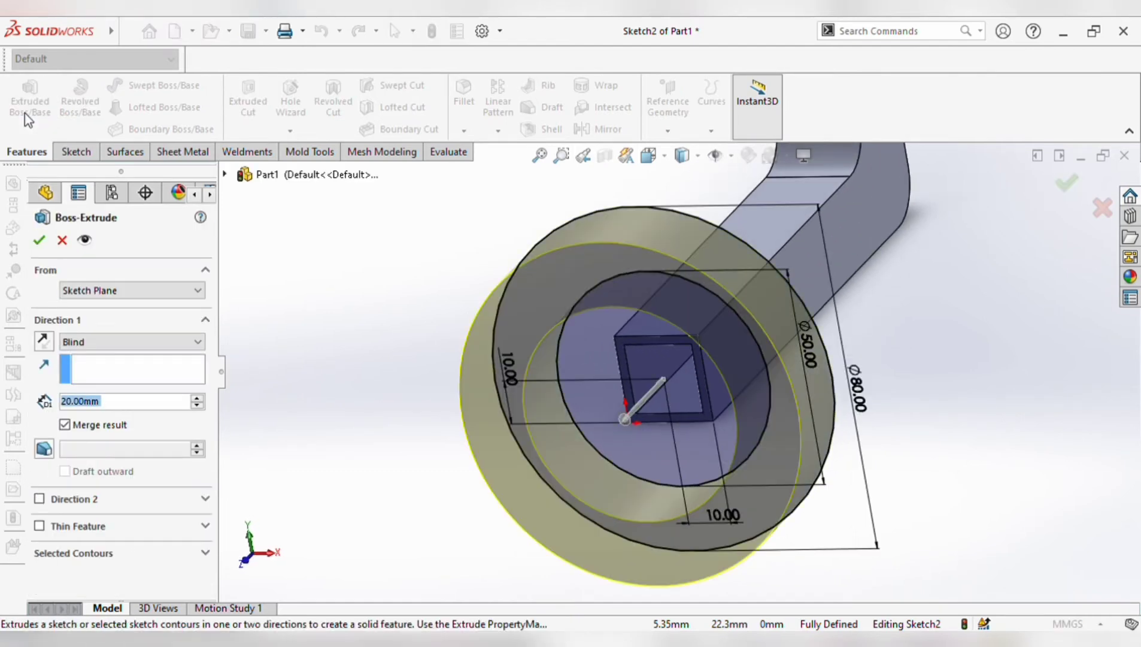
# - Extrude the Ø50 mm inner circle 40 mm blind to form the cylindrical hub
pyautogui.click(587, 365)
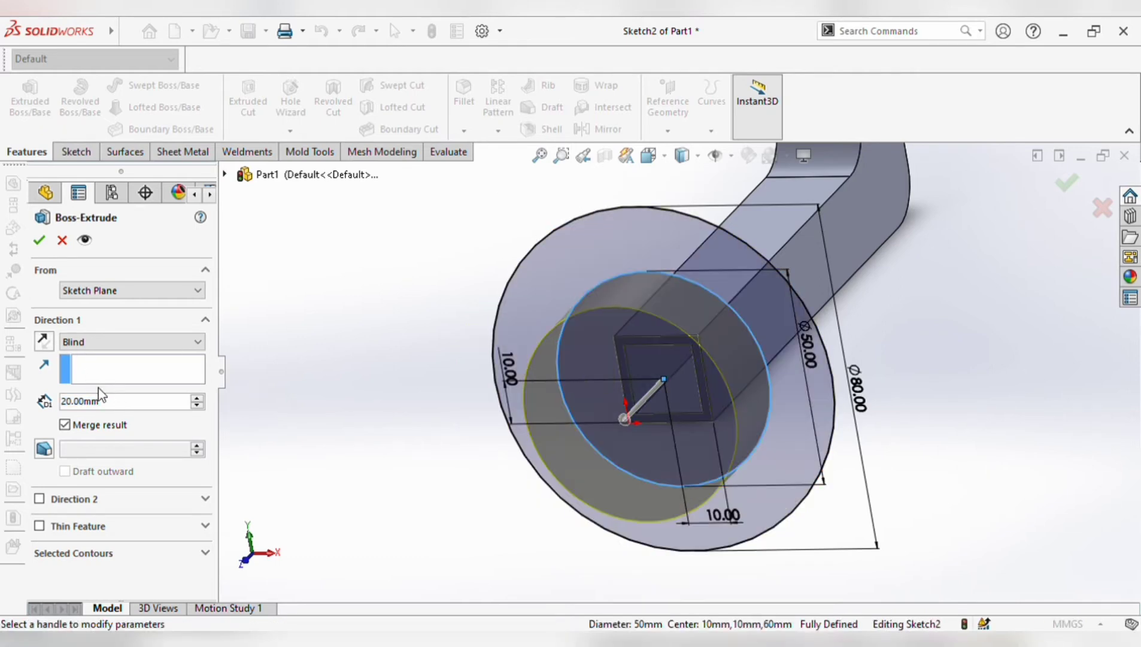
pyautogui.click(197, 398)
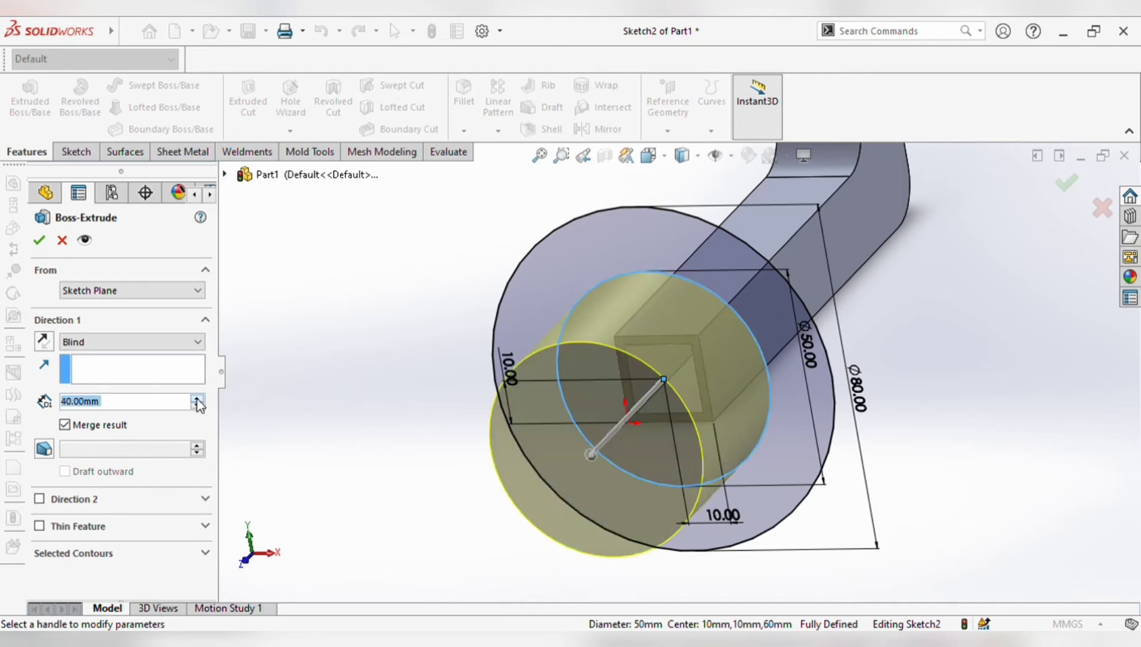
pyautogui.click(39, 241)
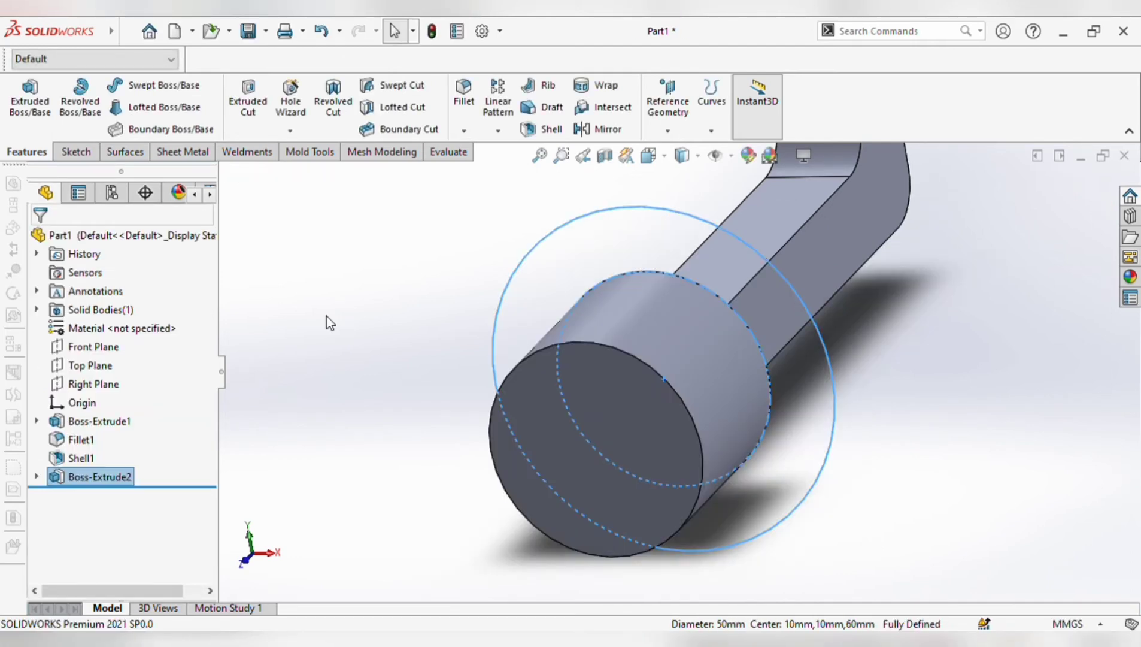
pyautogui.click(18, 108)
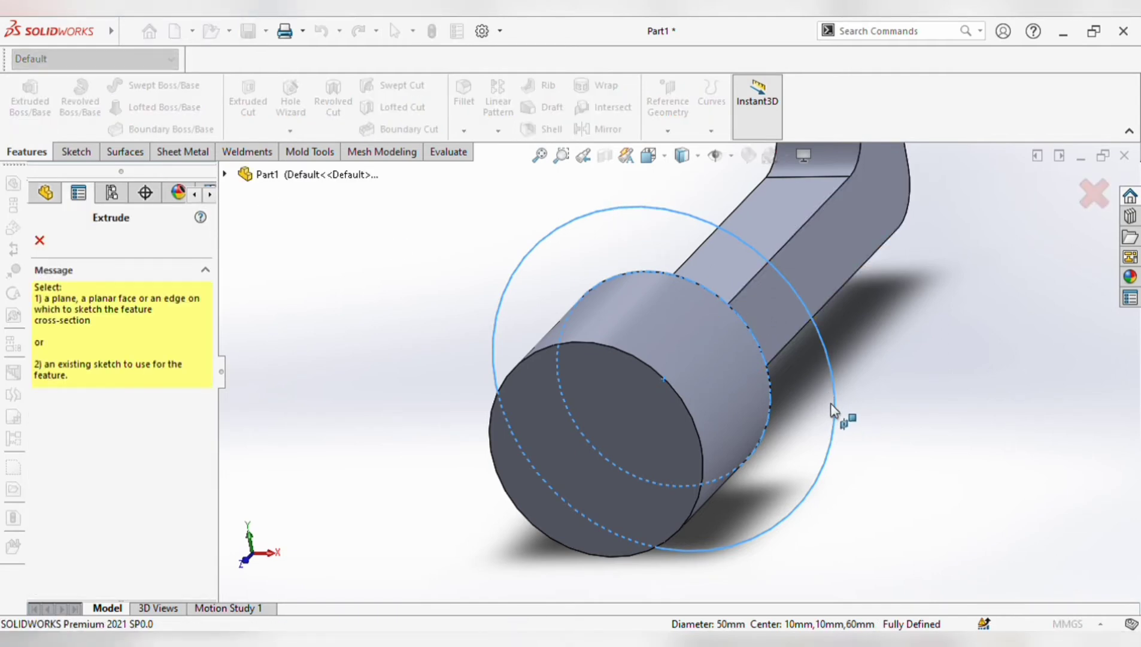
# - Reuse Sketch2 under Boss-Extrude2 for a new one-direction extrusion
pyautogui.click(225, 174)
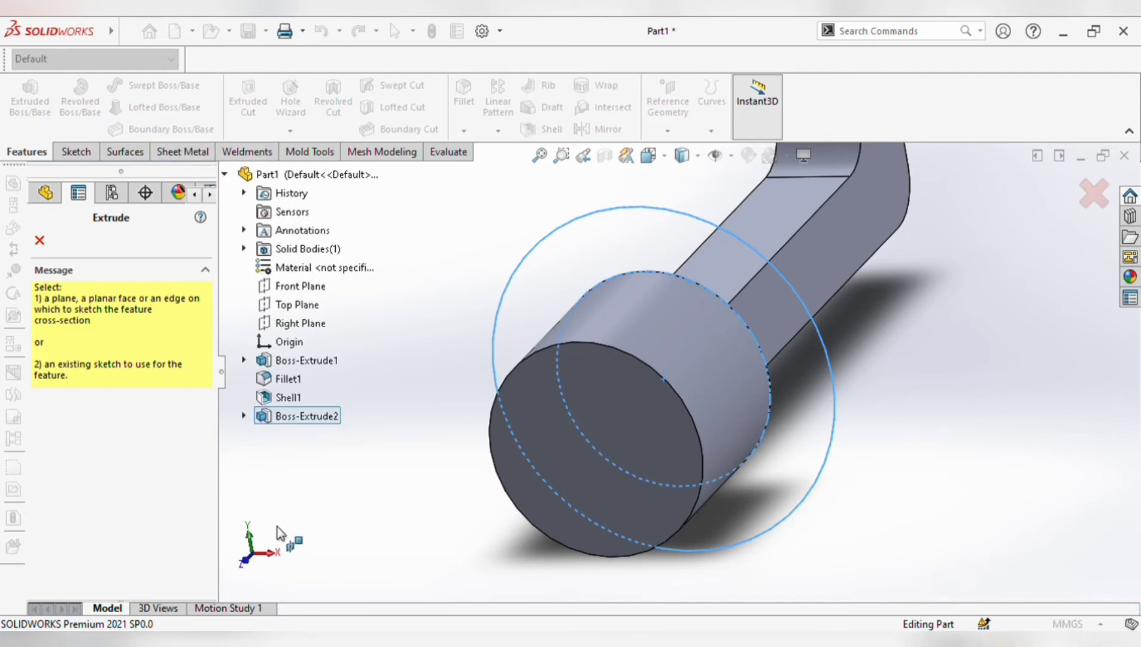
pyautogui.click(243, 415)
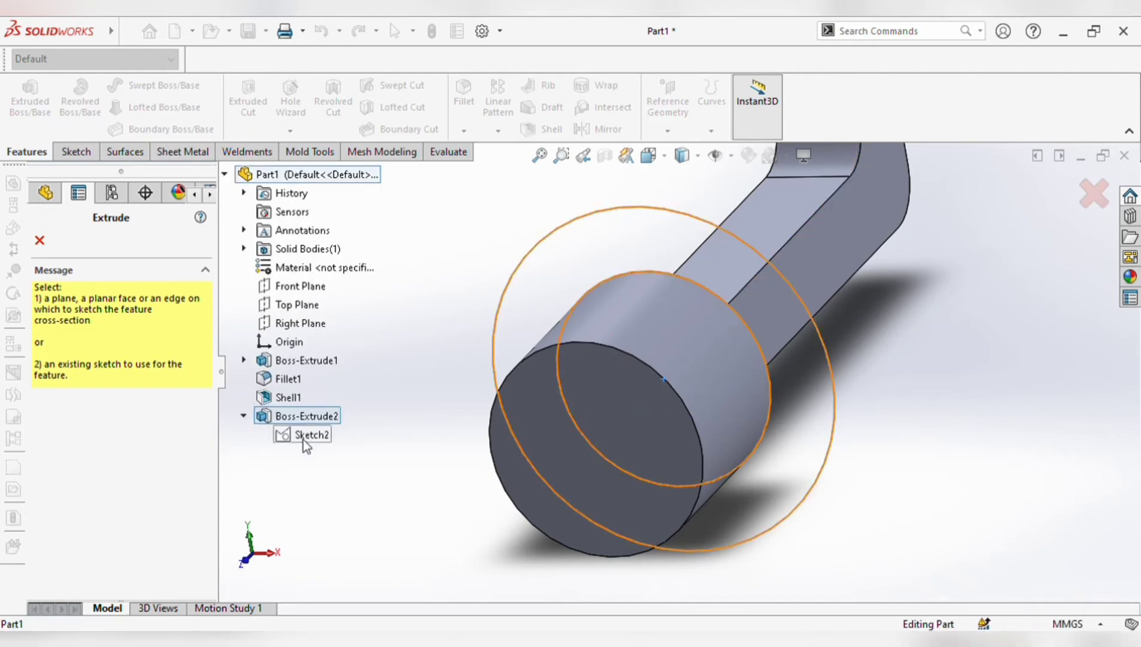
pyautogui.click(303, 439)
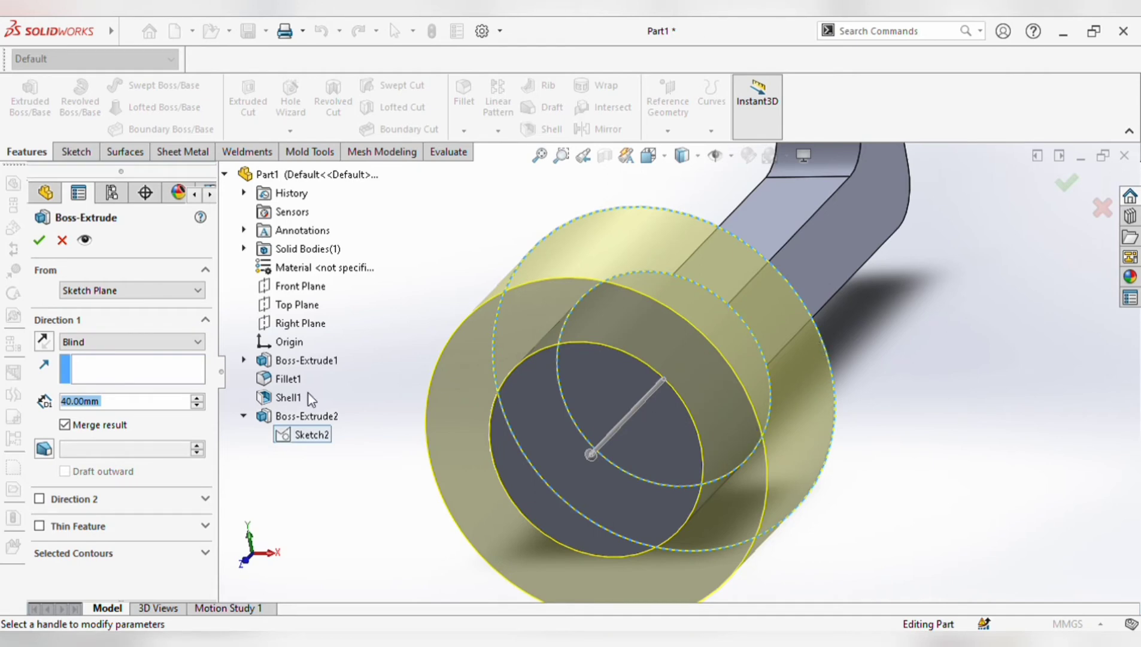
pyautogui.click(307, 440)
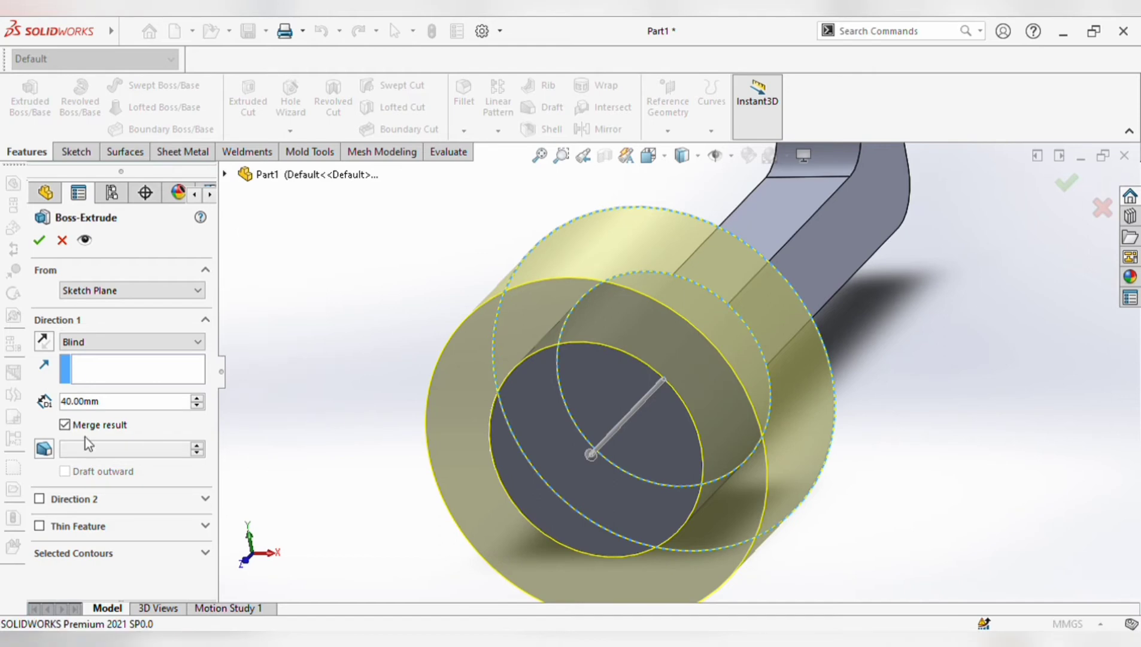
pyautogui.click(96, 504)
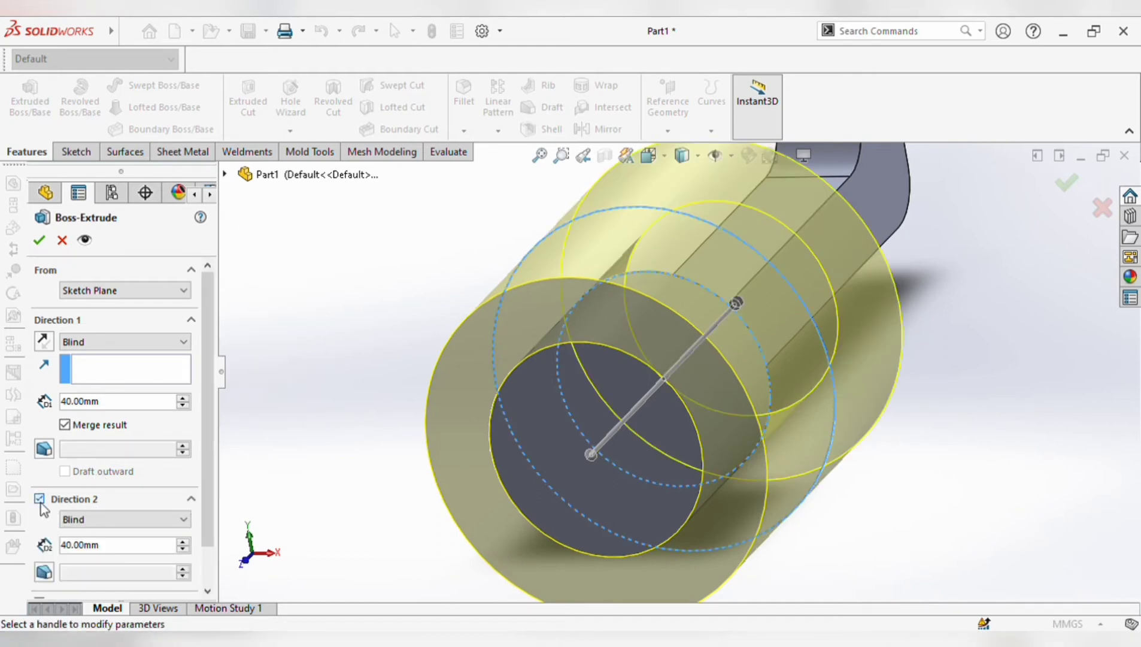
pyautogui.click(41, 504)
# - Extrude only the 80 mm outer circle contour 70 mm, then undo it
pyautogui.click(76, 553)
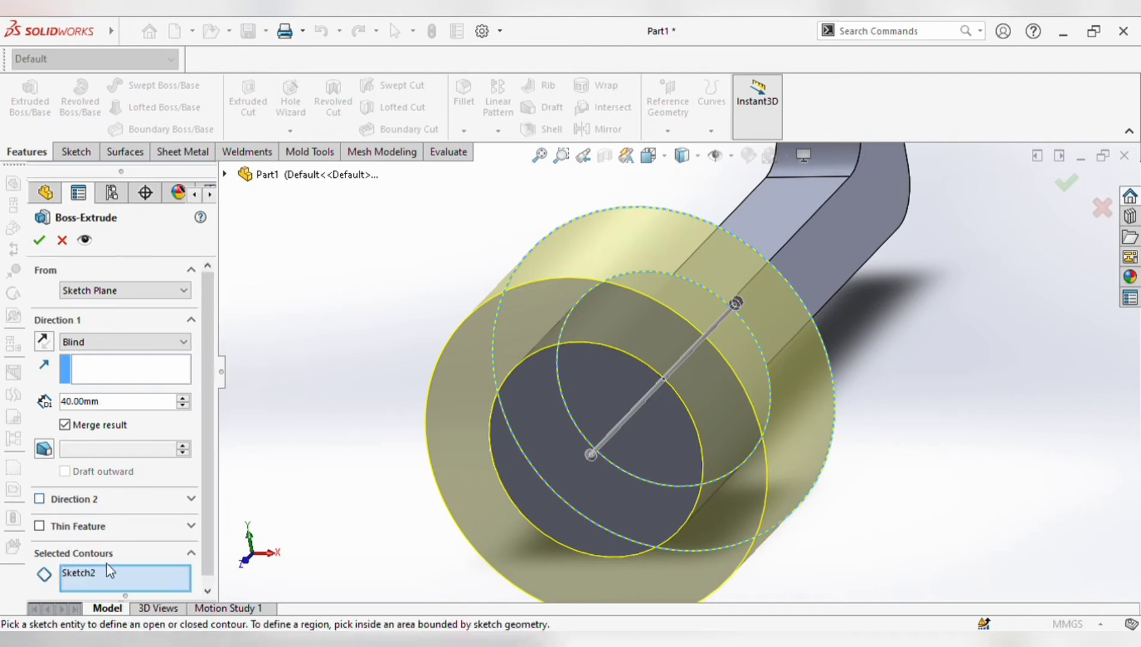
pyautogui.click(88, 576)
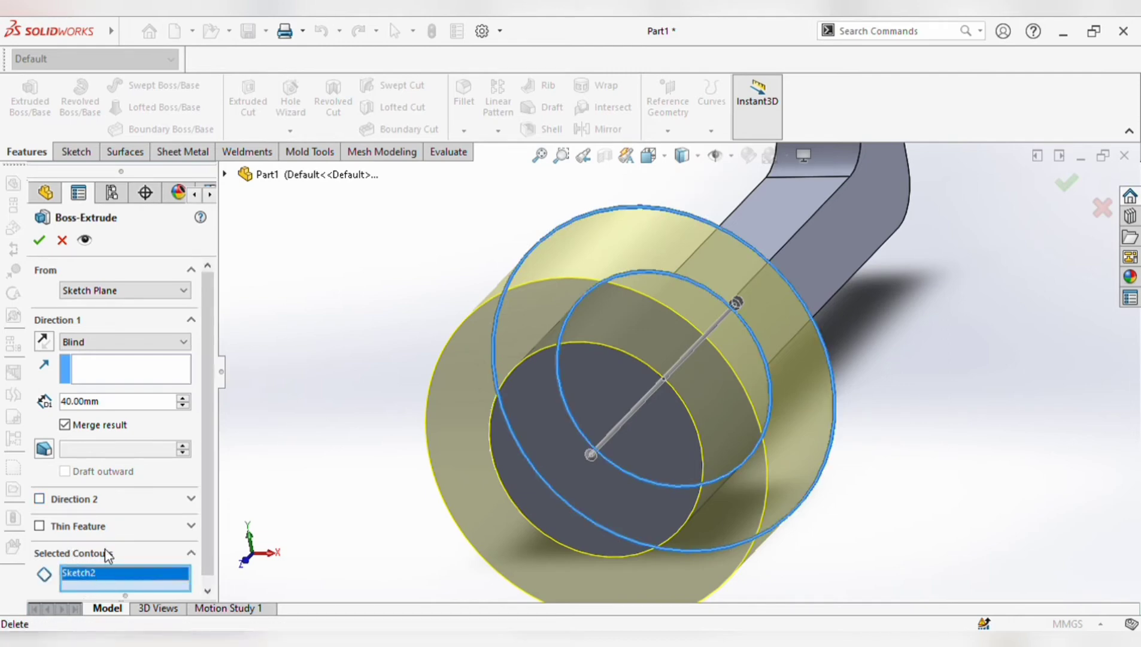
pyautogui.press('Delete')
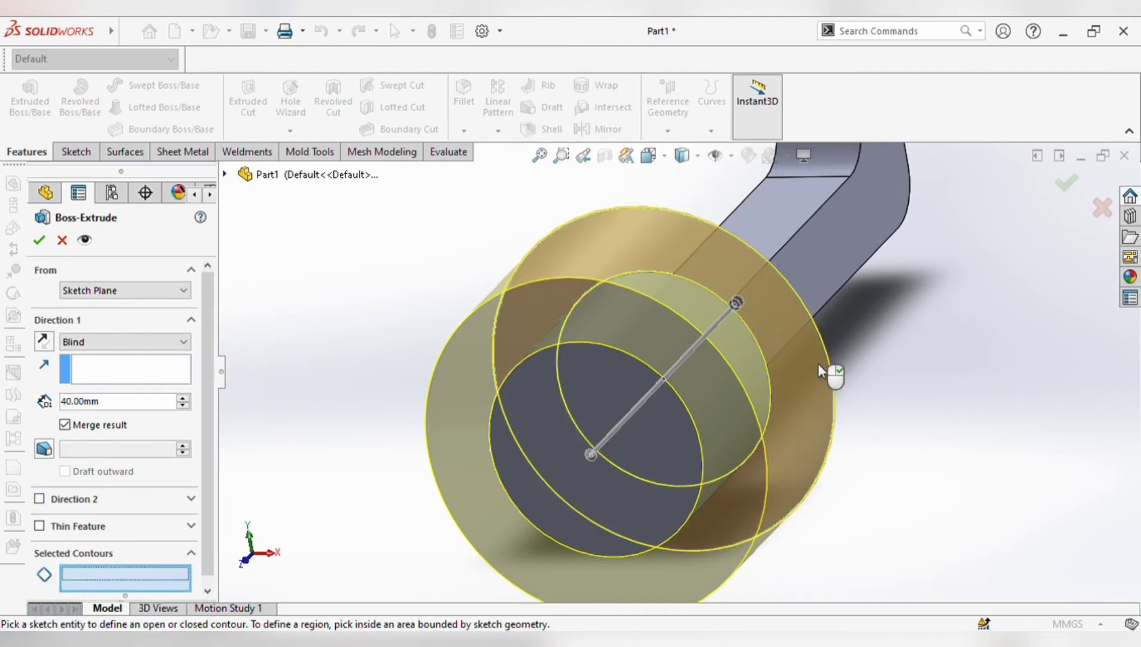
pyautogui.click(828, 358)
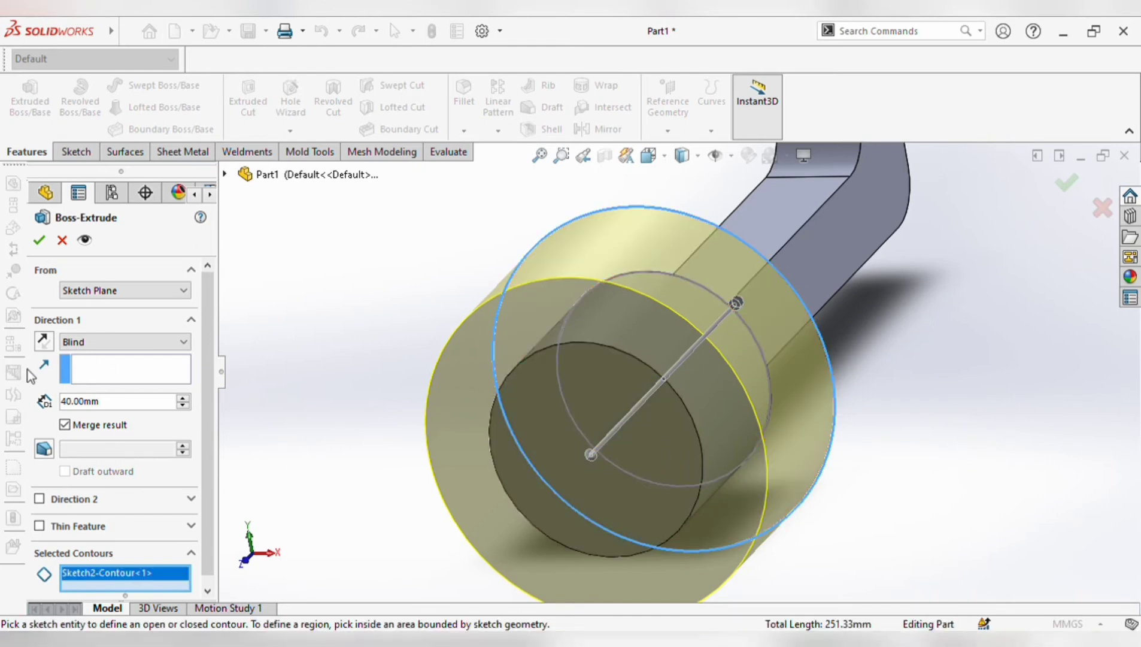
pyautogui.click(183, 398)
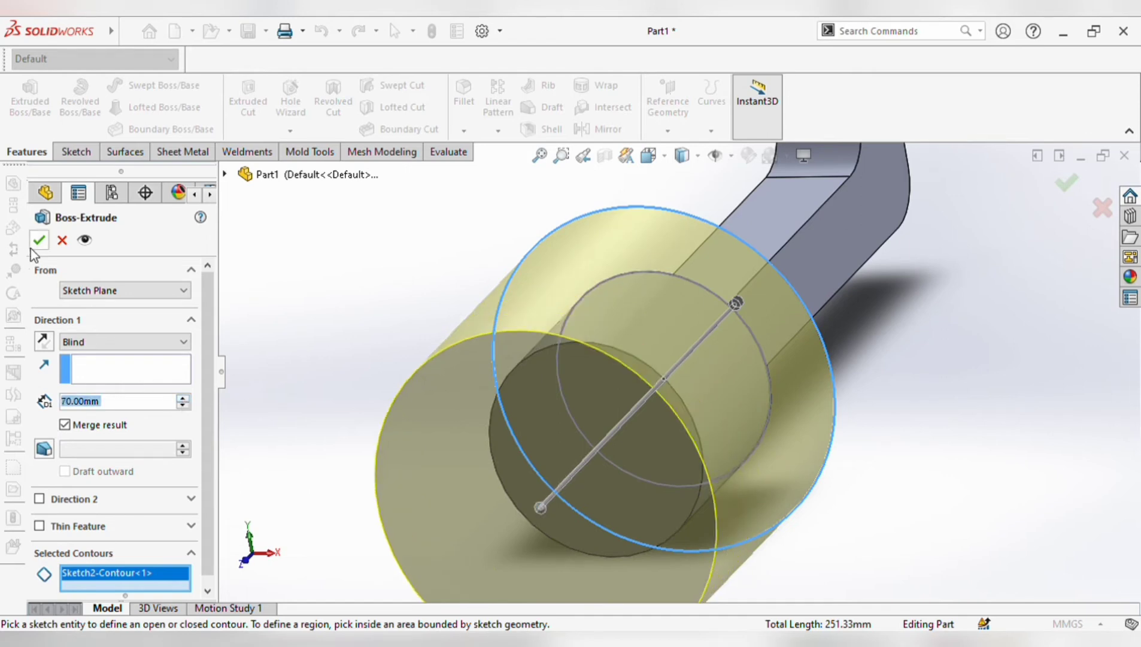
pyautogui.press('Return')
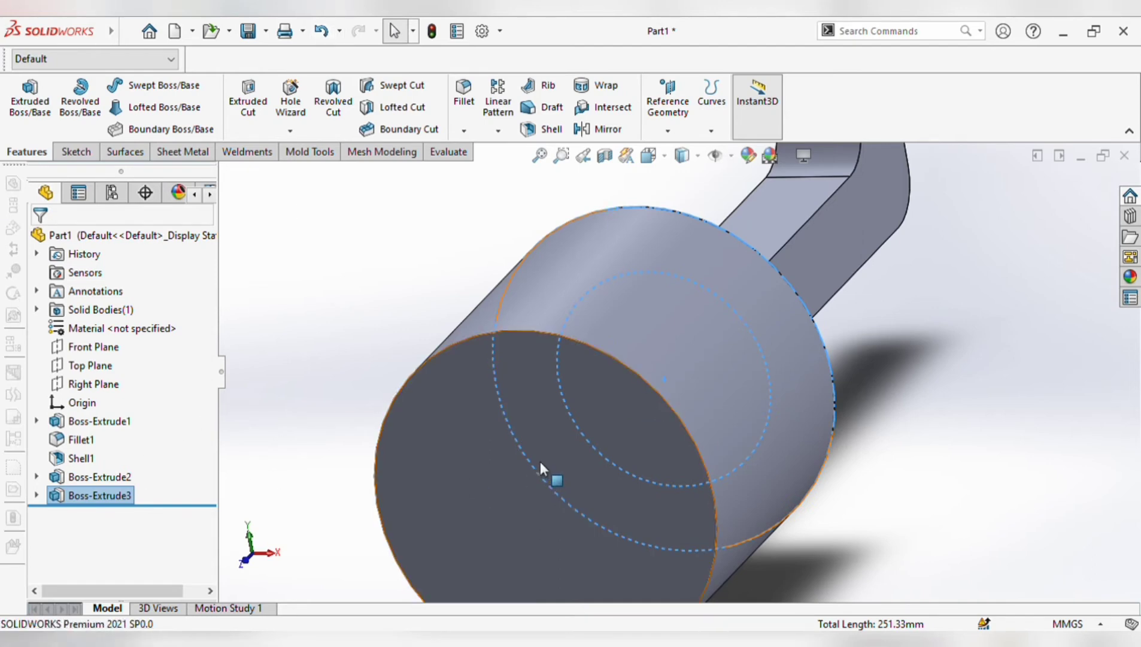
pyautogui.click(321, 36)
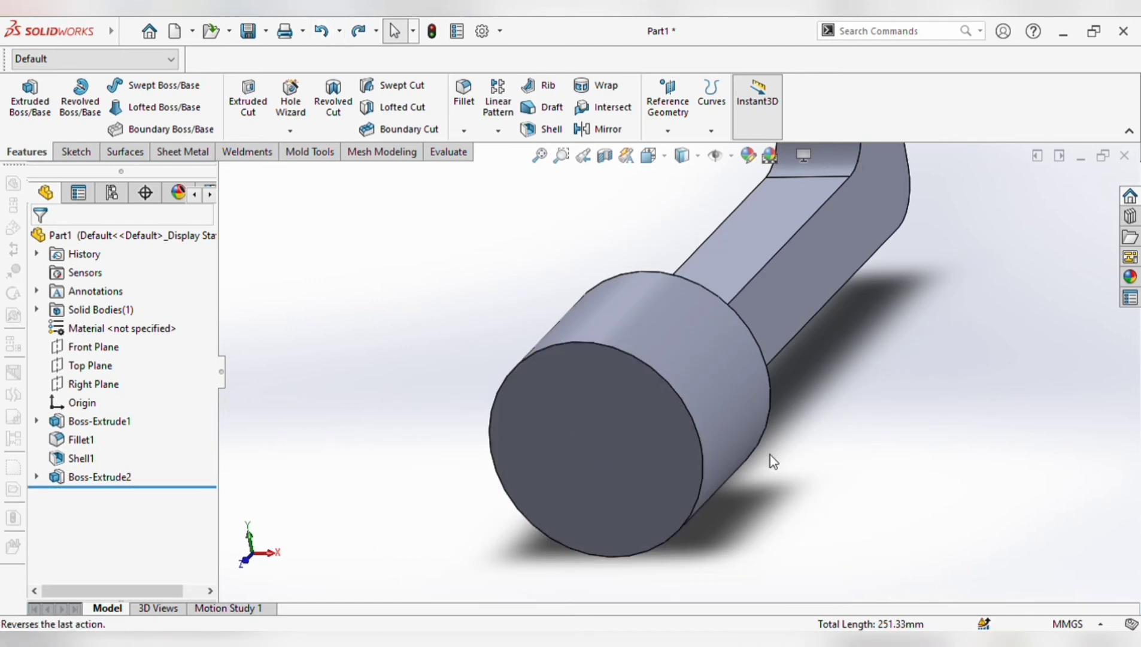
# - Clear the leftover face highlight and zoom to review the part ending at the 40 mm hub
pyautogui.press('Left')
pyautogui.scroll(2, 770, 461)
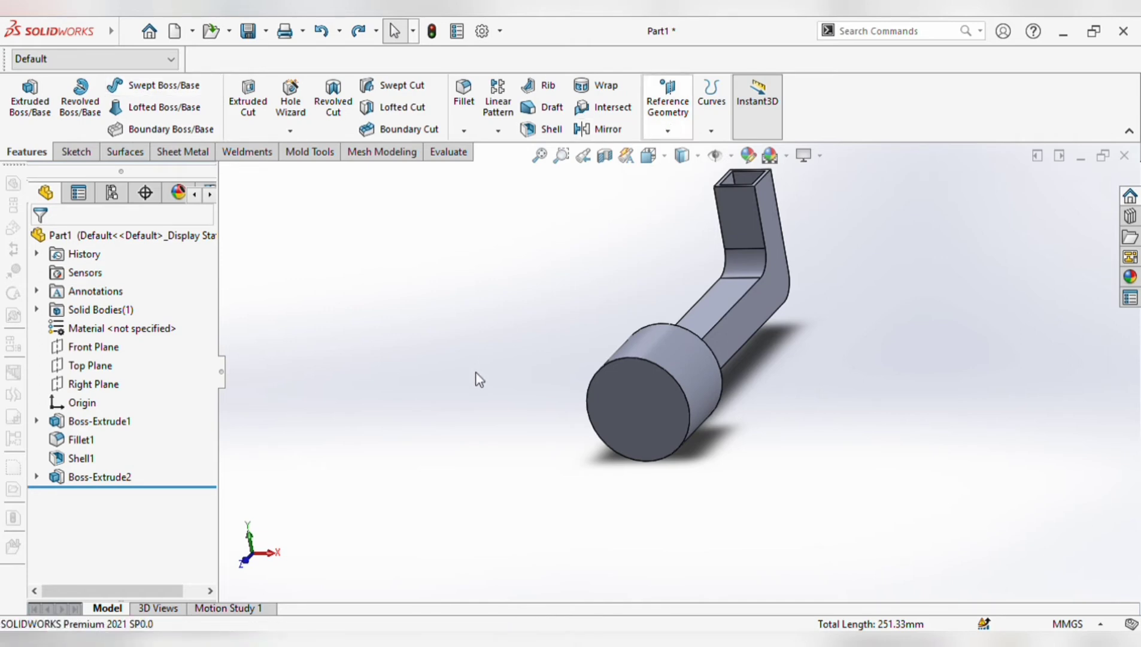
pyautogui.scroll(3, 823, 308)
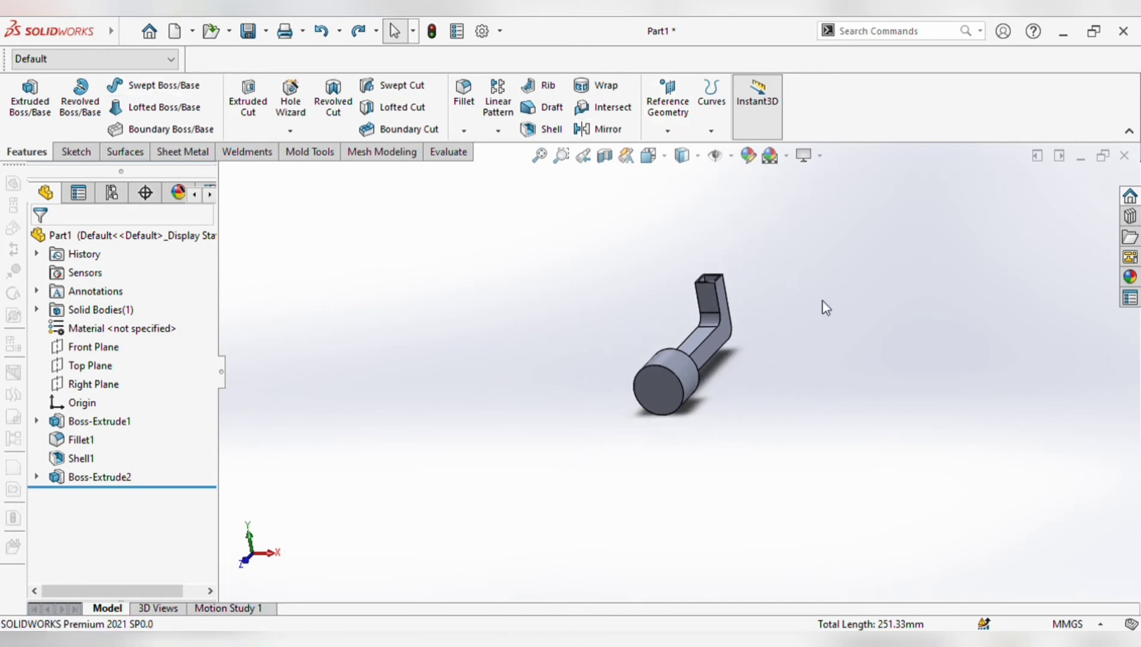
pyautogui.scroll(-3, 764, 283)
pyautogui.scroll(-3, 763, 283)
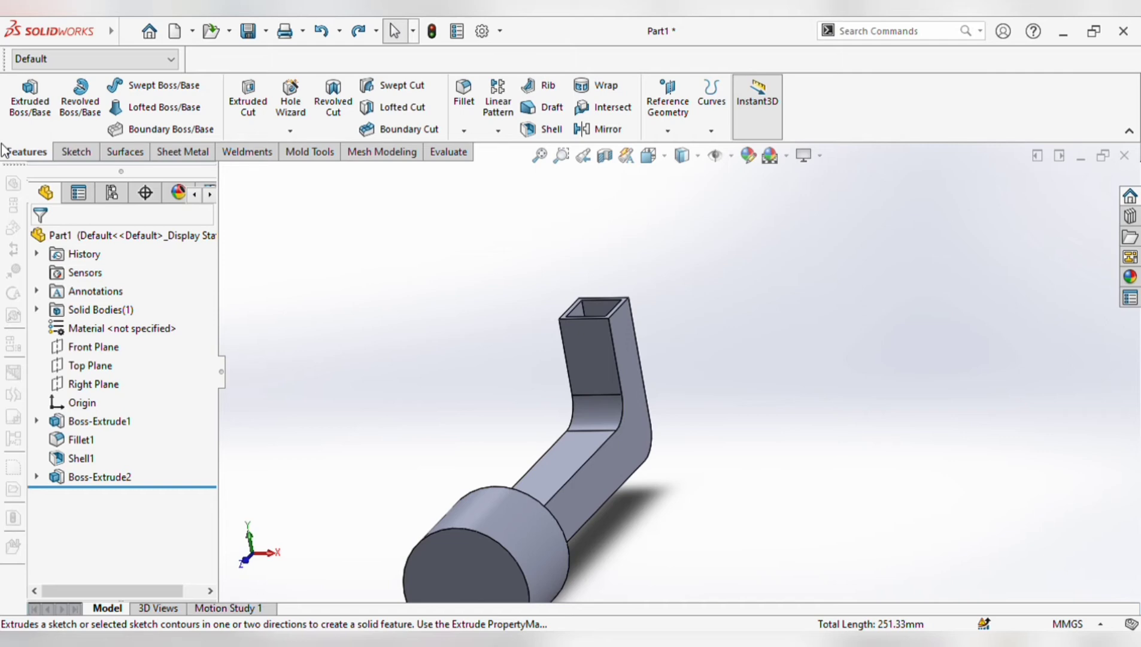
pyautogui.scroll(-2, 479, 295)
pyautogui.scroll(-2, 479, 296)
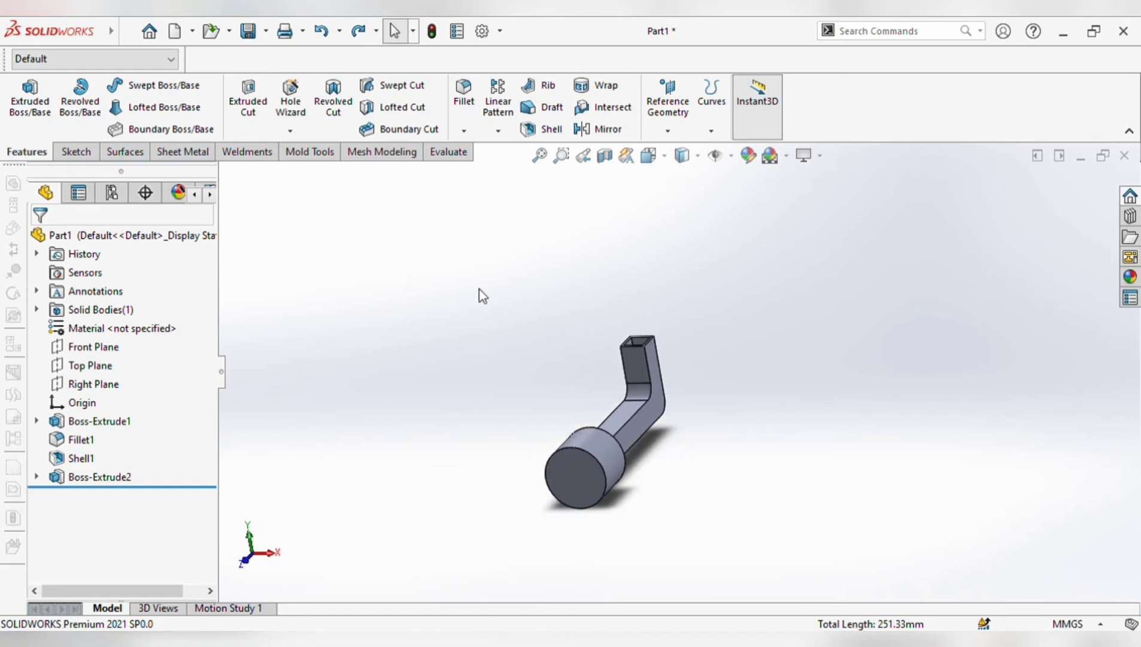
# - Start mirroring Boss-Extrude1, trying and then removing a tube side face as mirror plane
pyautogui.click(584, 131)
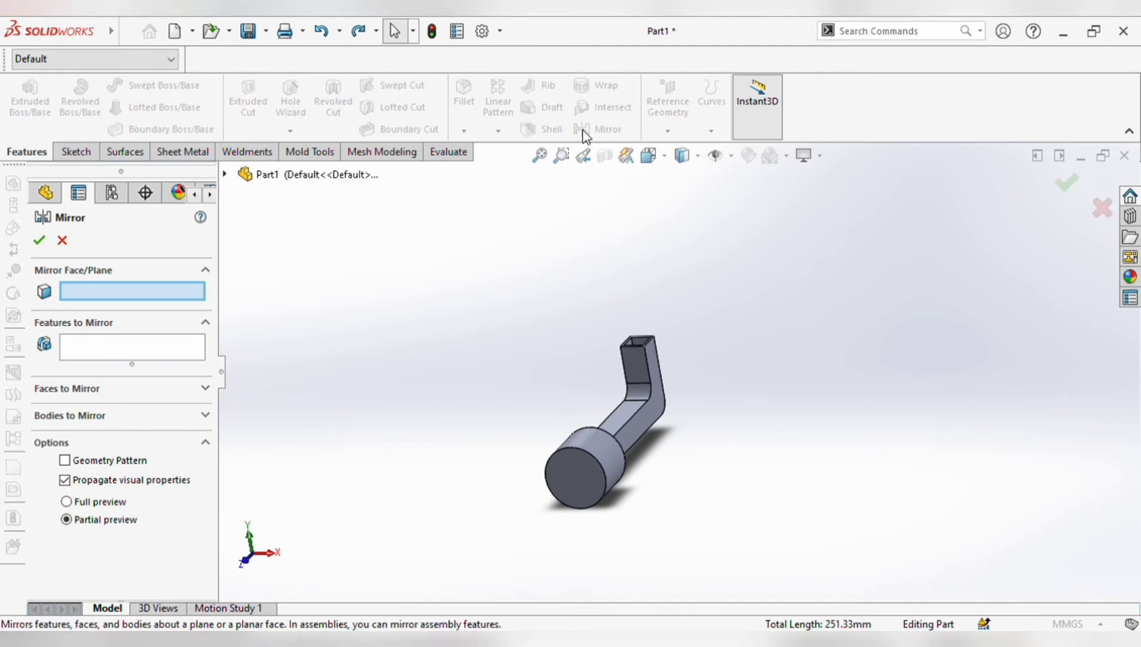
pyautogui.click(637, 427)
pyautogui.click(639, 404)
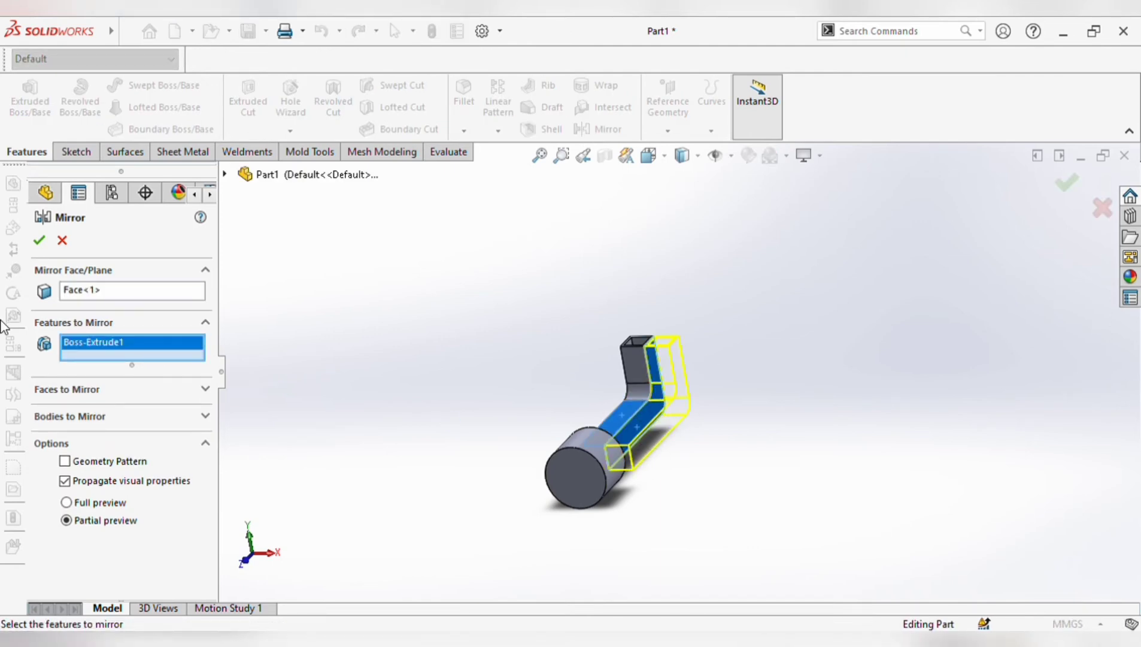
pyautogui.click(98, 291)
pyautogui.press('Delete')
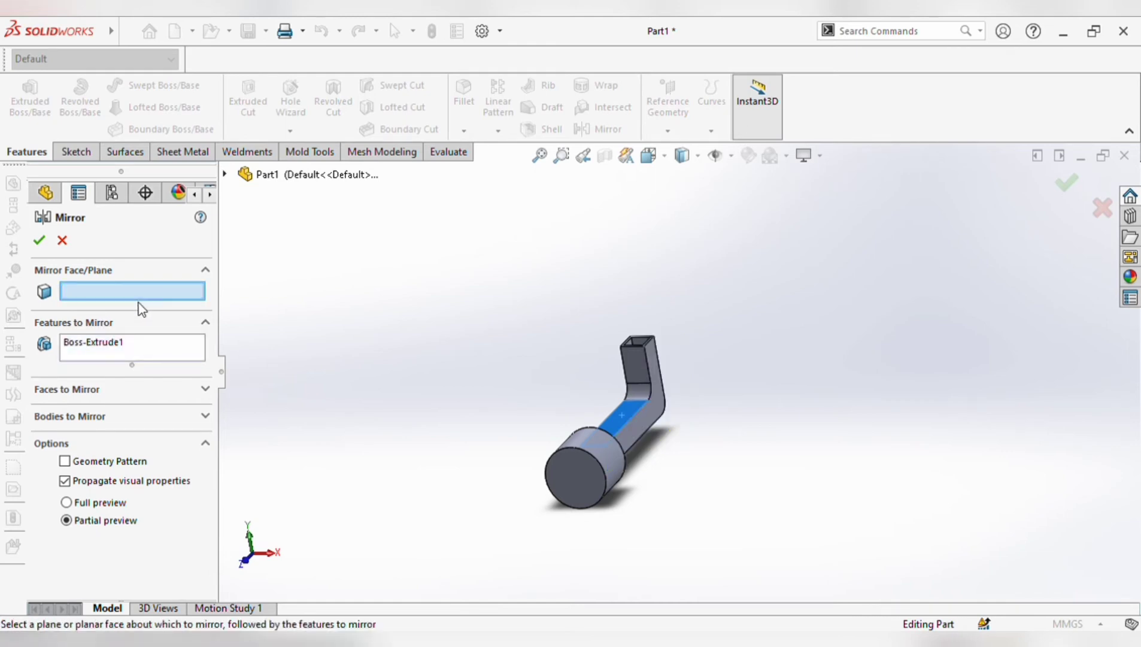
# - Try the hub's end face as mirror plane, remove it, and cancel the mirror
pyautogui.click(578, 482)
pyautogui.hotkey('shift', 'Left')
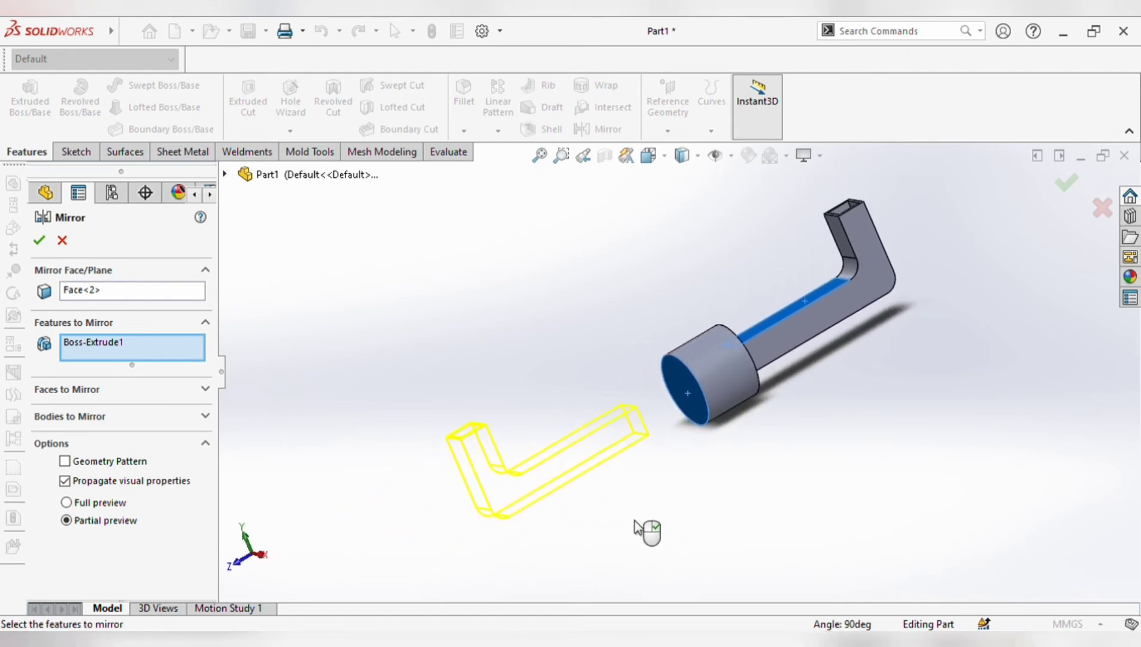
pyautogui.click(112, 288)
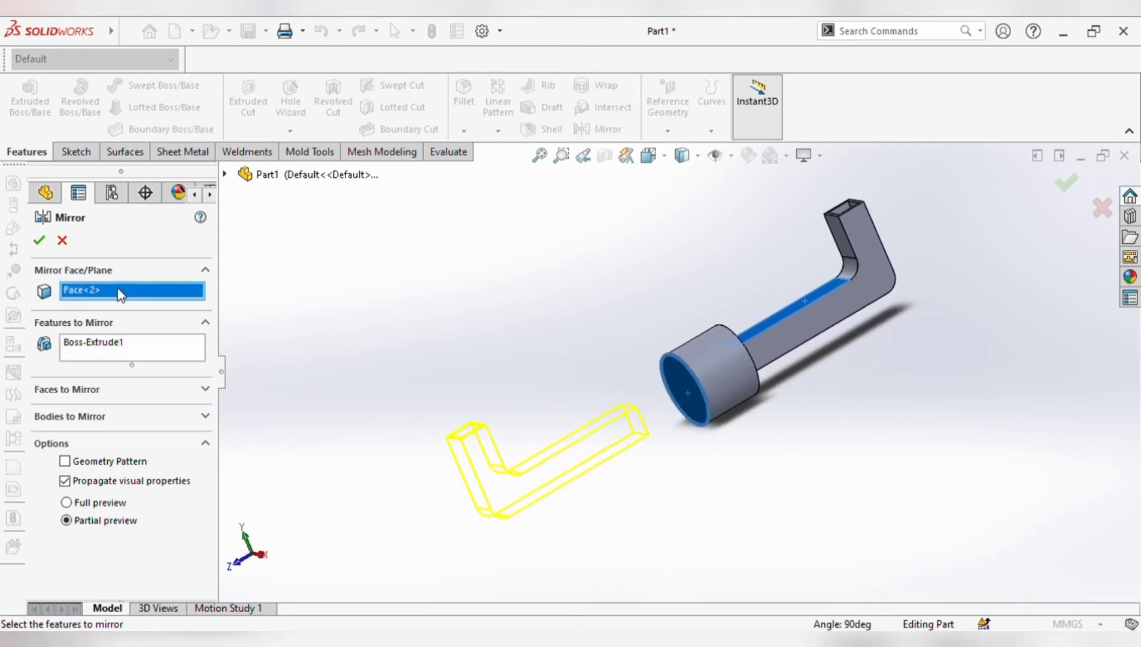
pyautogui.press('Delete')
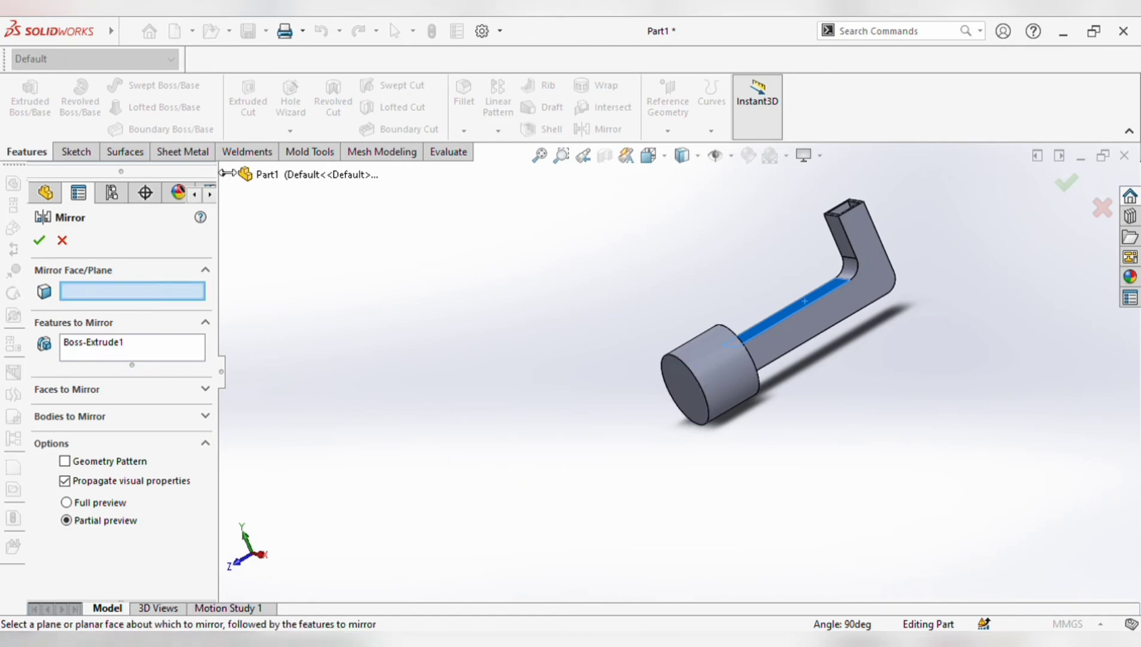
pyautogui.click(224, 175)
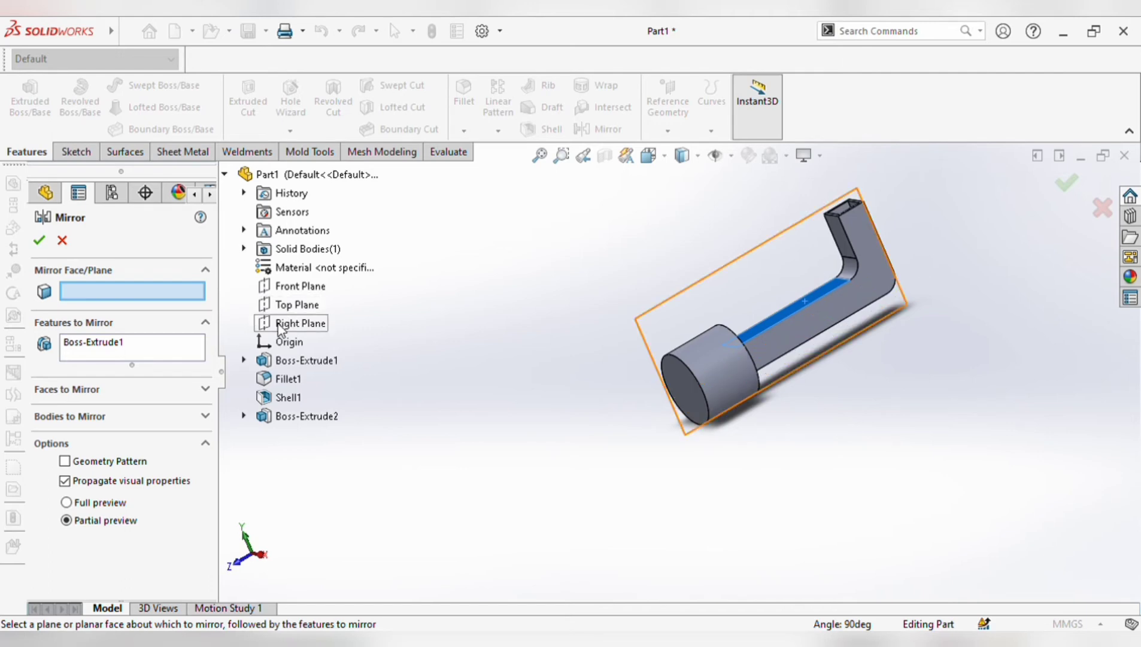
pyautogui.click(63, 243)
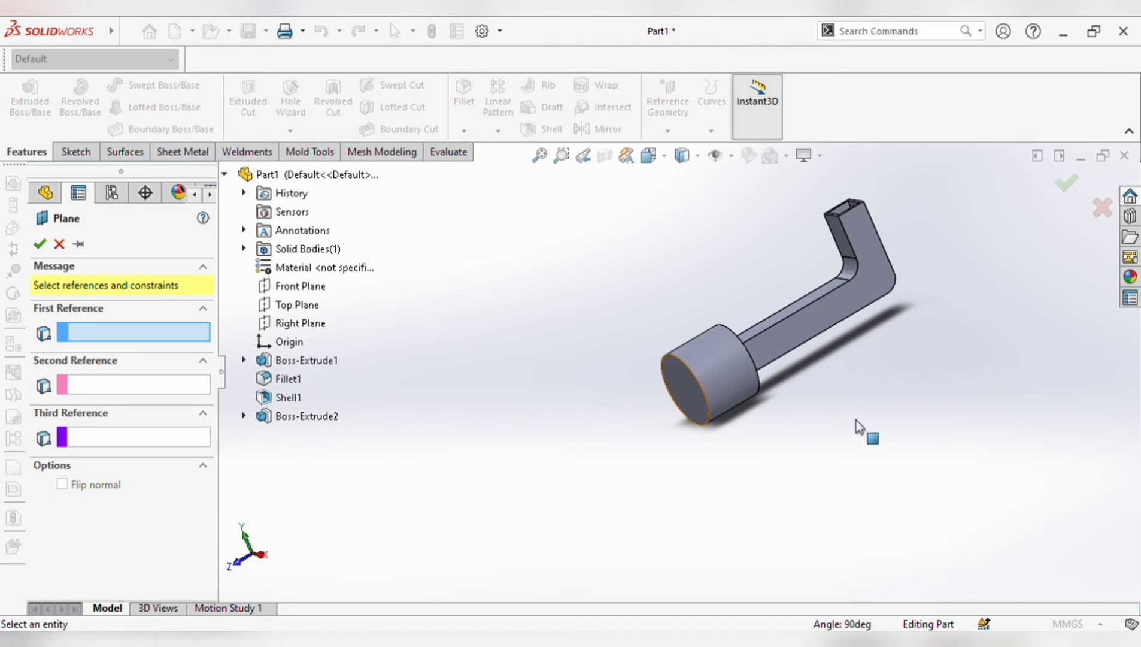
# - Create Plane1 midway between the hub's two end faces
pyautogui.moveTo(866, 427)
pyautogui.mouseDown(button='middle')
pyautogui.moveTo(803, 449)
pyautogui.moveTo(768, 400)
pyautogui.mouseUp(button='middle')
pyautogui.click(772, 393)
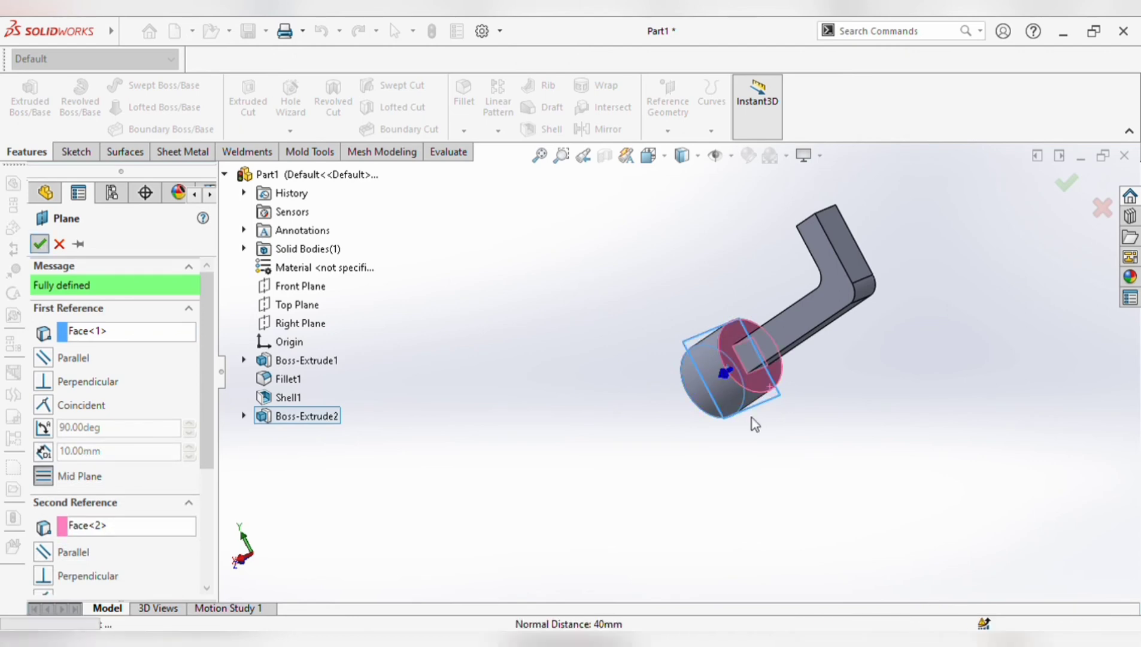
pyautogui.press('Return')
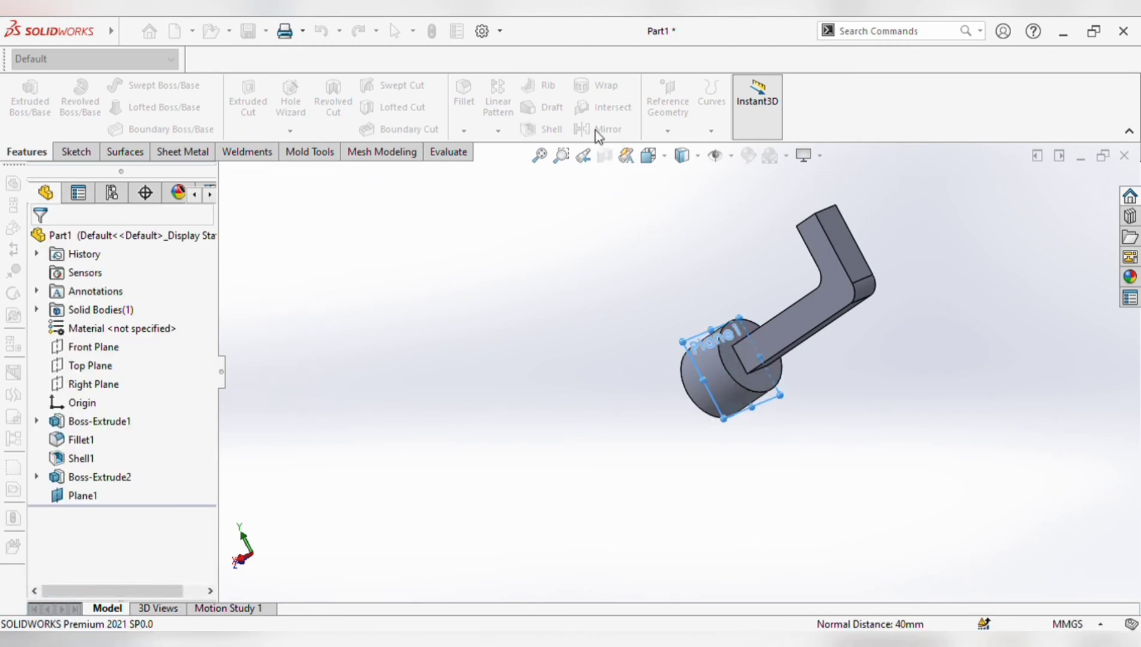
# - Mirror the bent tube Boss-Extrude1 across Plane1
pyautogui.click(596, 130)
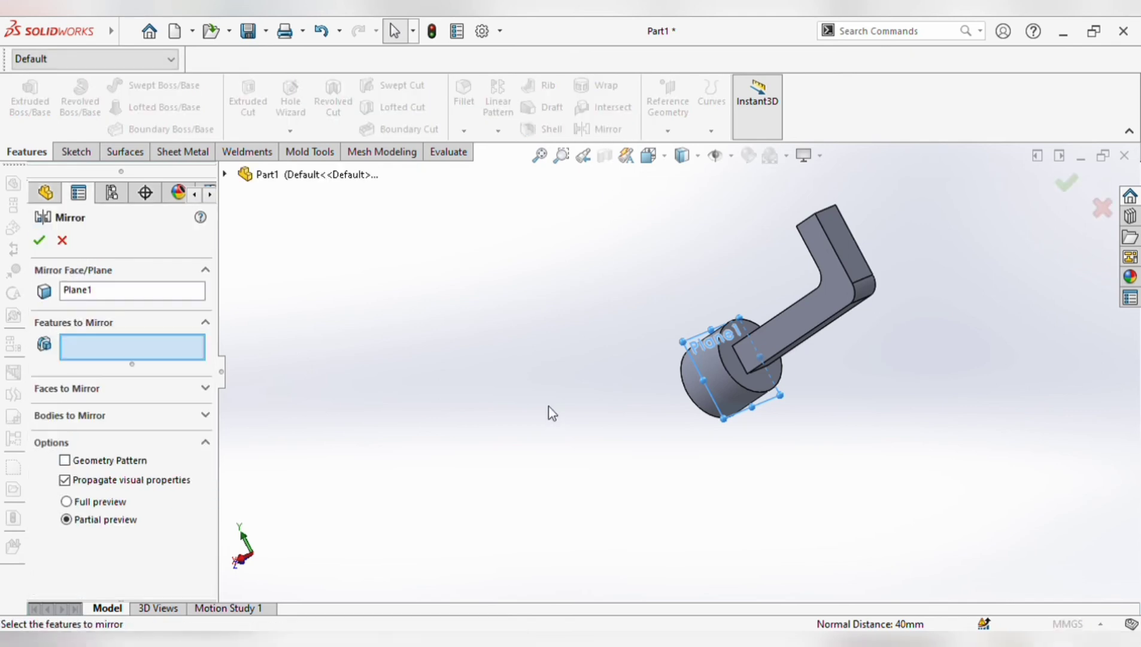
pyautogui.moveTo(545, 406)
pyautogui.mouseDown(button='middle')
pyautogui.moveTo(583, 453)
pyautogui.moveTo(817, 332)
pyautogui.mouseUp(button='middle')
pyautogui.click(811, 332)
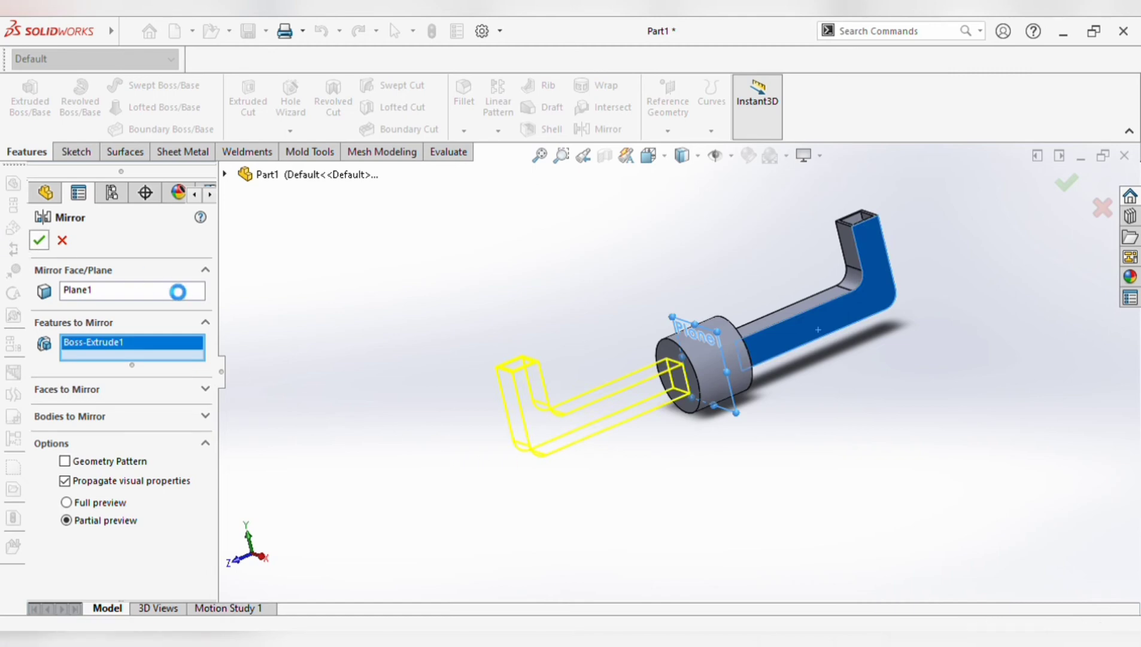
pyautogui.press('Return')
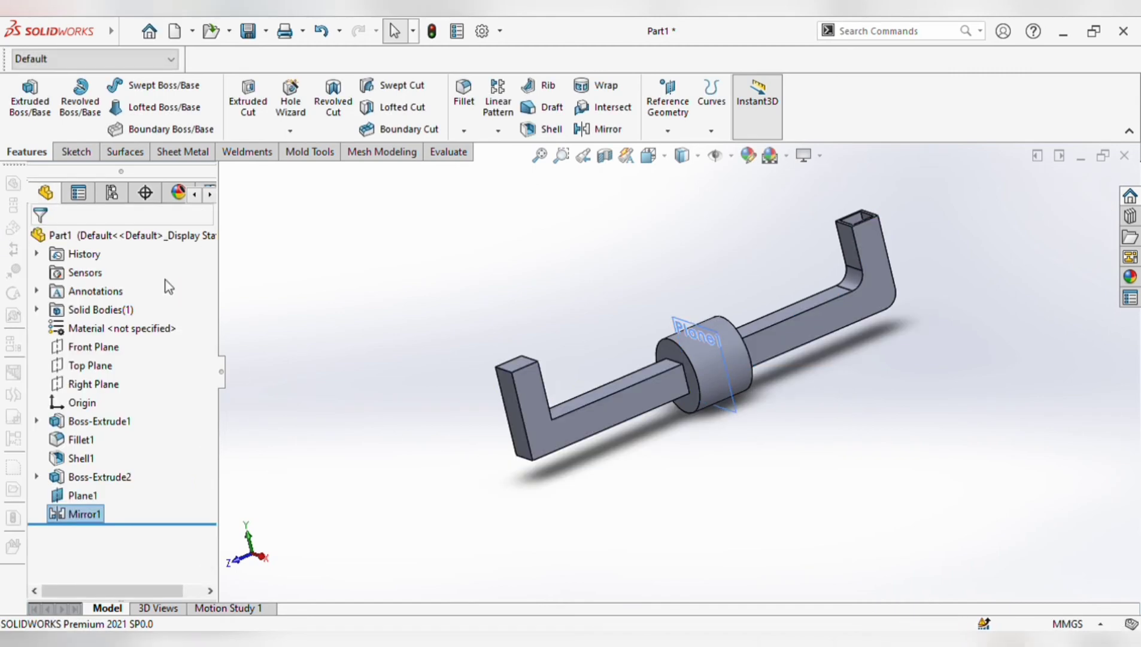
# - Add Shell1 and Fillet1 to Mirror1's features to mirror
pyautogui.click(57, 515)
pyautogui.click(73, 470)
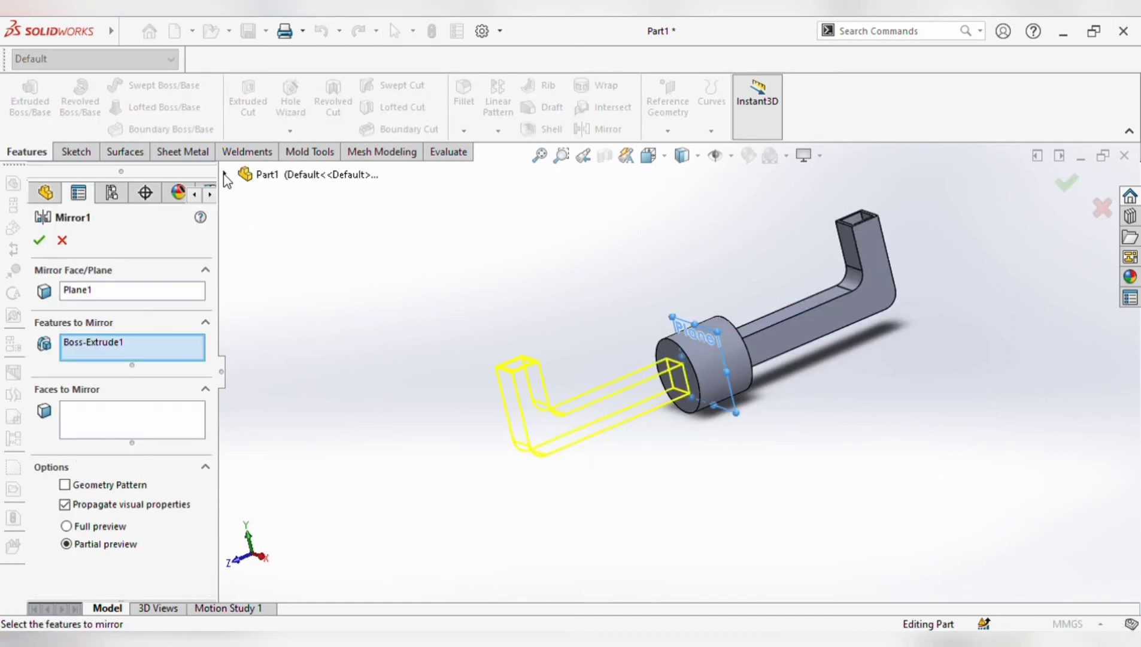
pyautogui.click(225, 175)
pyautogui.click(274, 397)
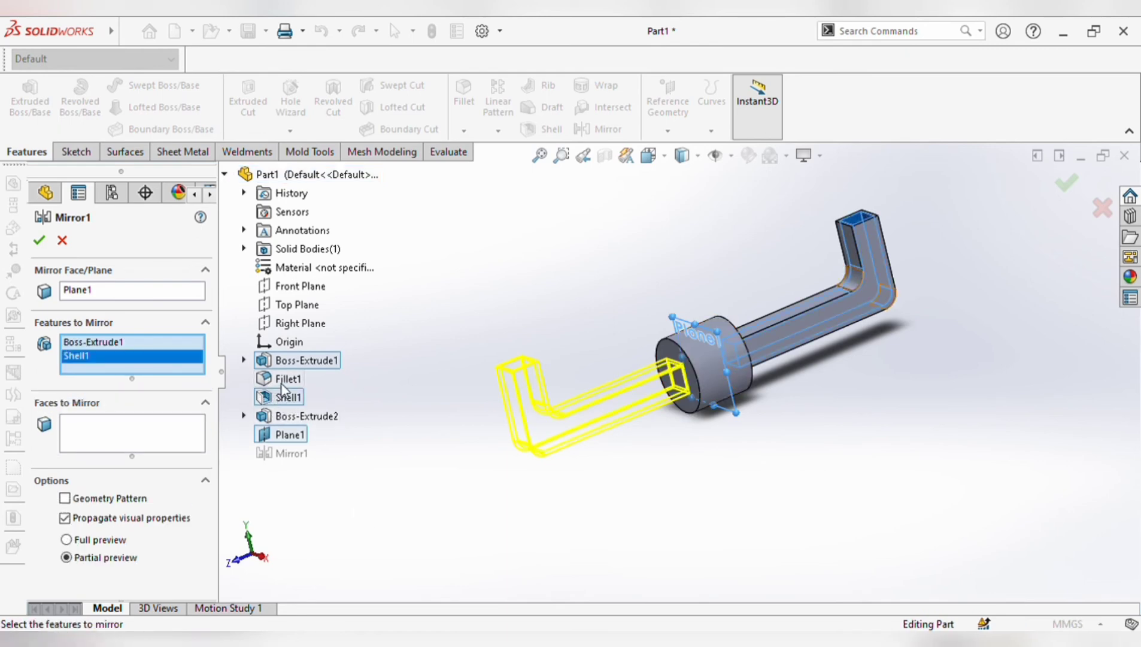
pyautogui.click(285, 379)
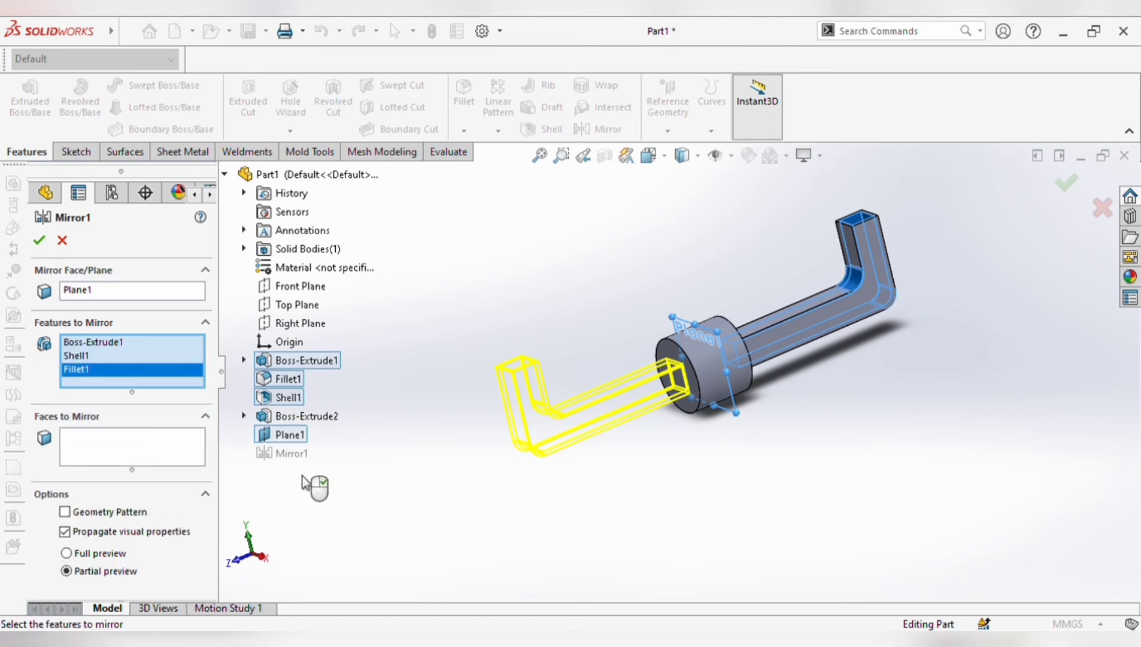
pyautogui.click(39, 240)
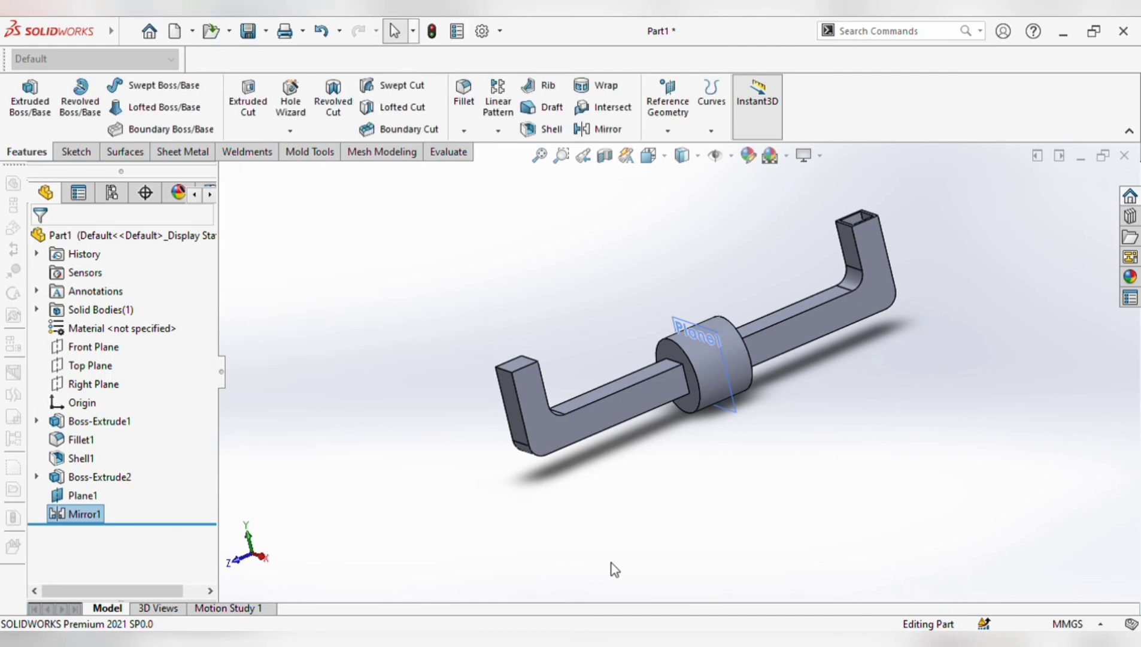
# - Turn on Geometry Pattern and Full preview for Mirror1
pyautogui.click(78, 515)
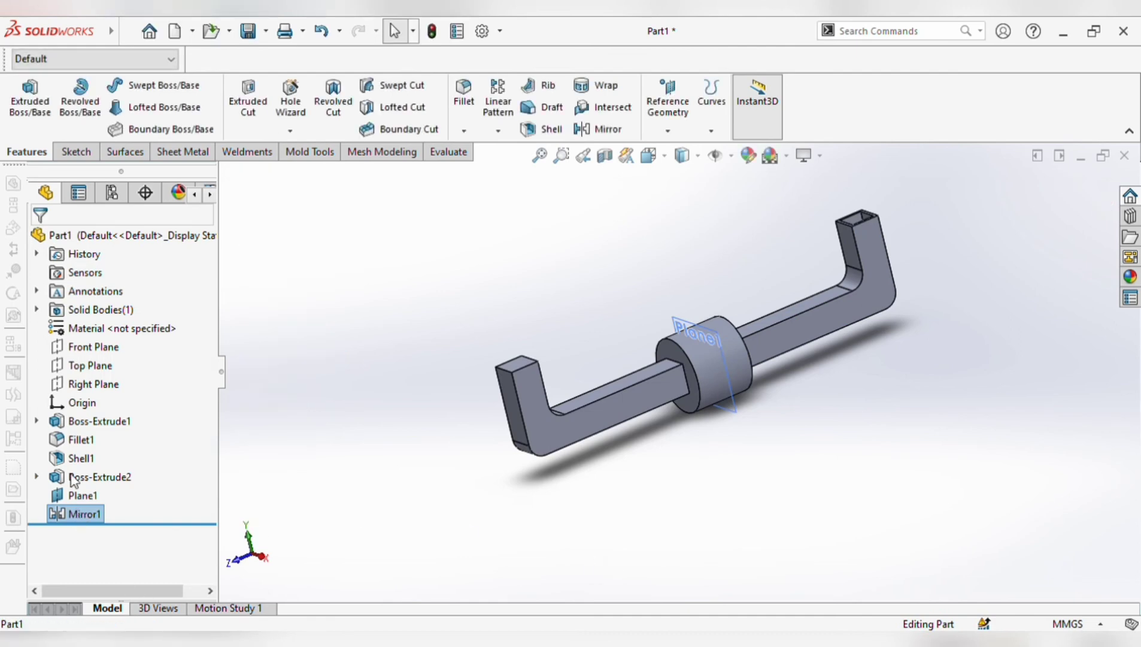
pyautogui.click(88, 470)
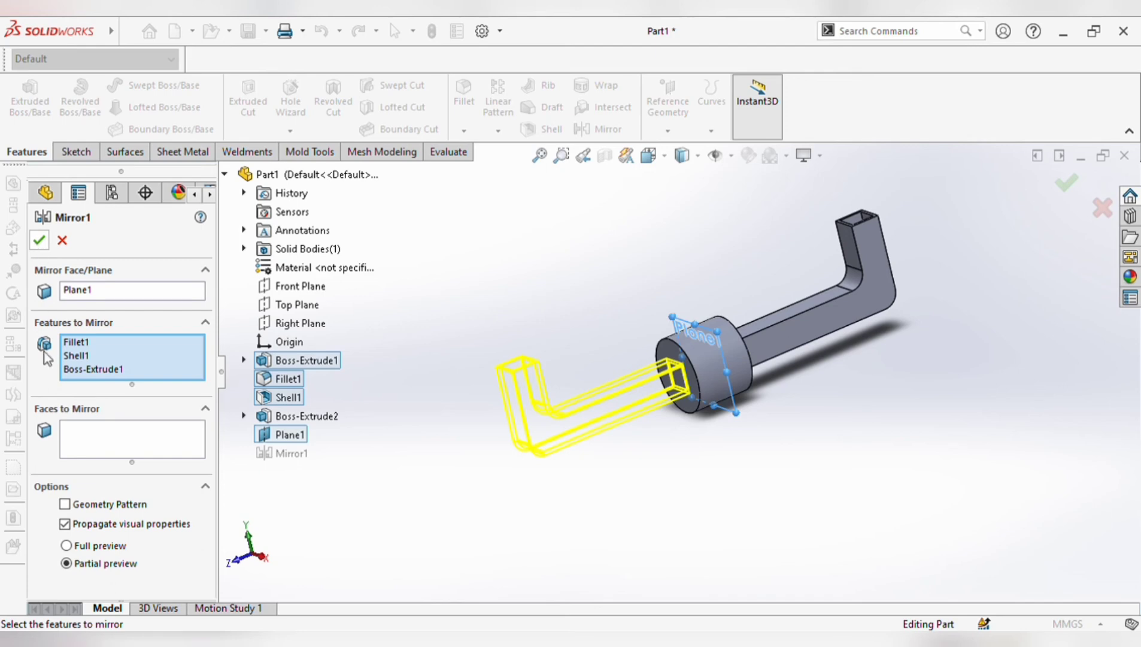
pyautogui.click(64, 503)
pyautogui.click(67, 545)
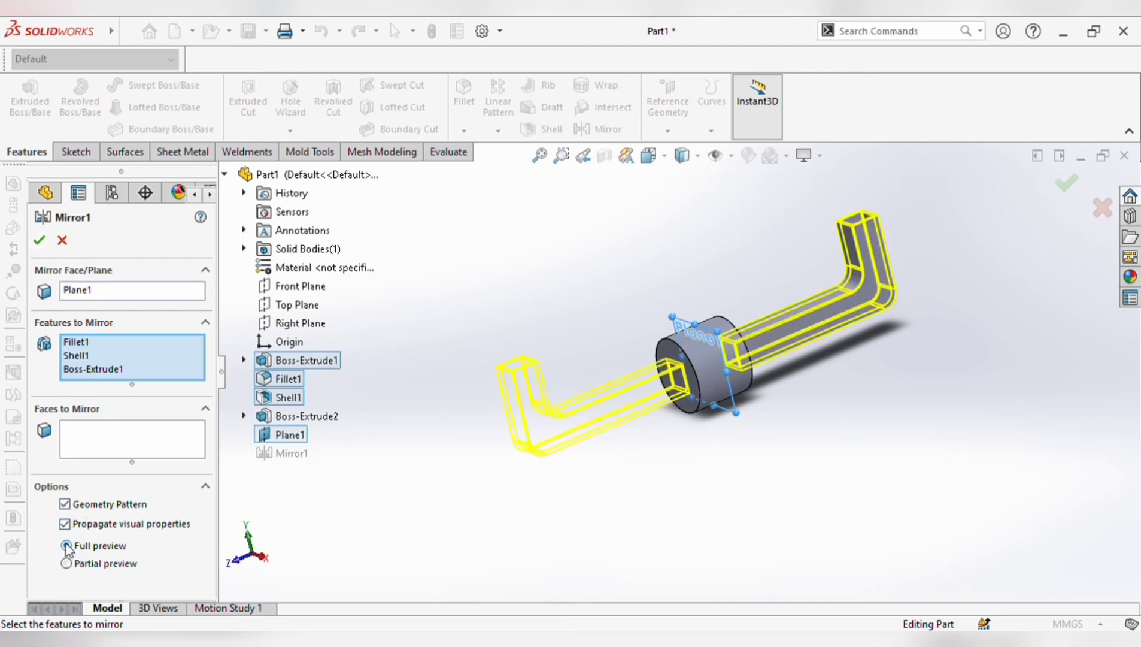
pyautogui.click(40, 239)
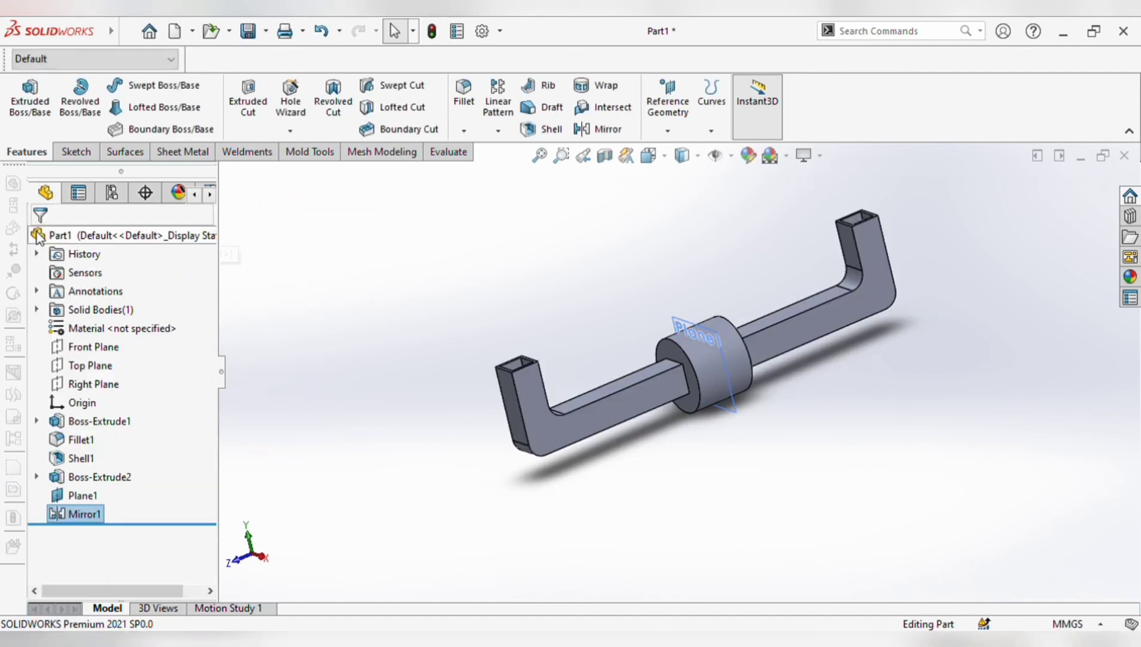
# - Save the part as Exercise 1.SLDPRT
pyautogui.click(253, 35)
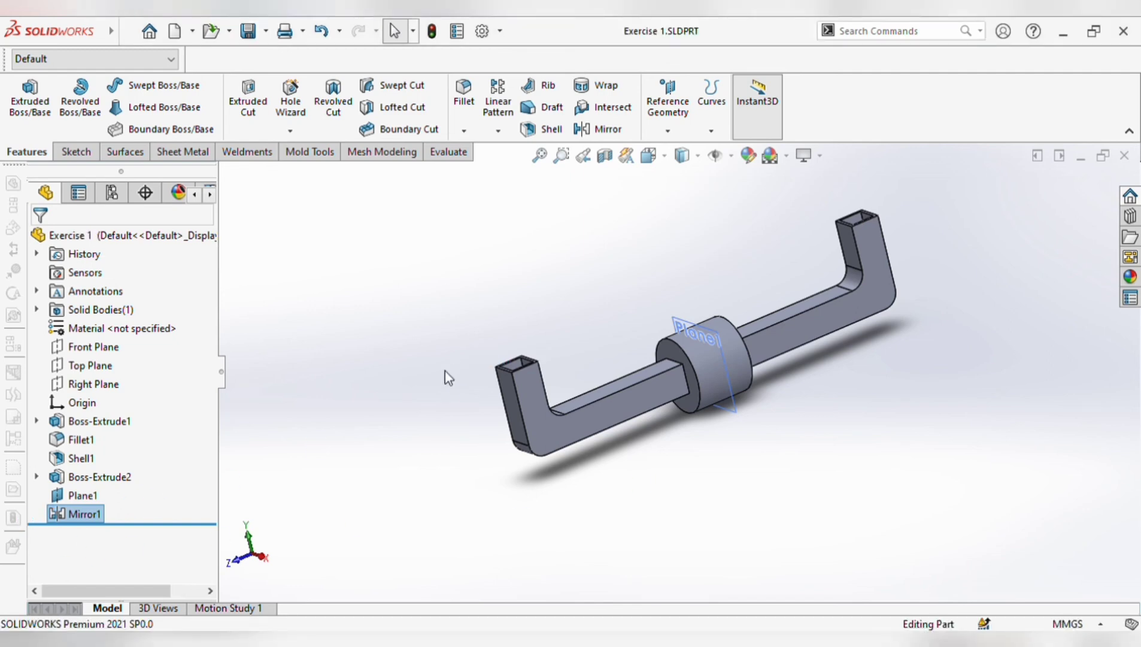
# - Hide Plane1 and select polished steel under Appearances > Metal > Steel
pyautogui.click(72, 495)
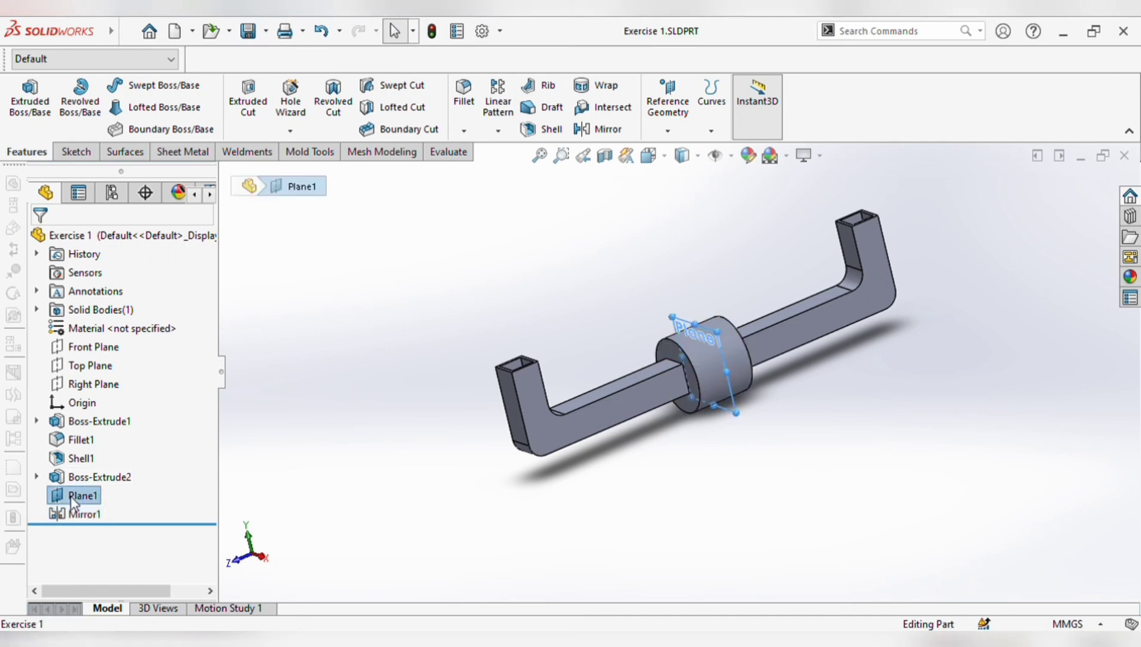
pyautogui.click(873, 243)
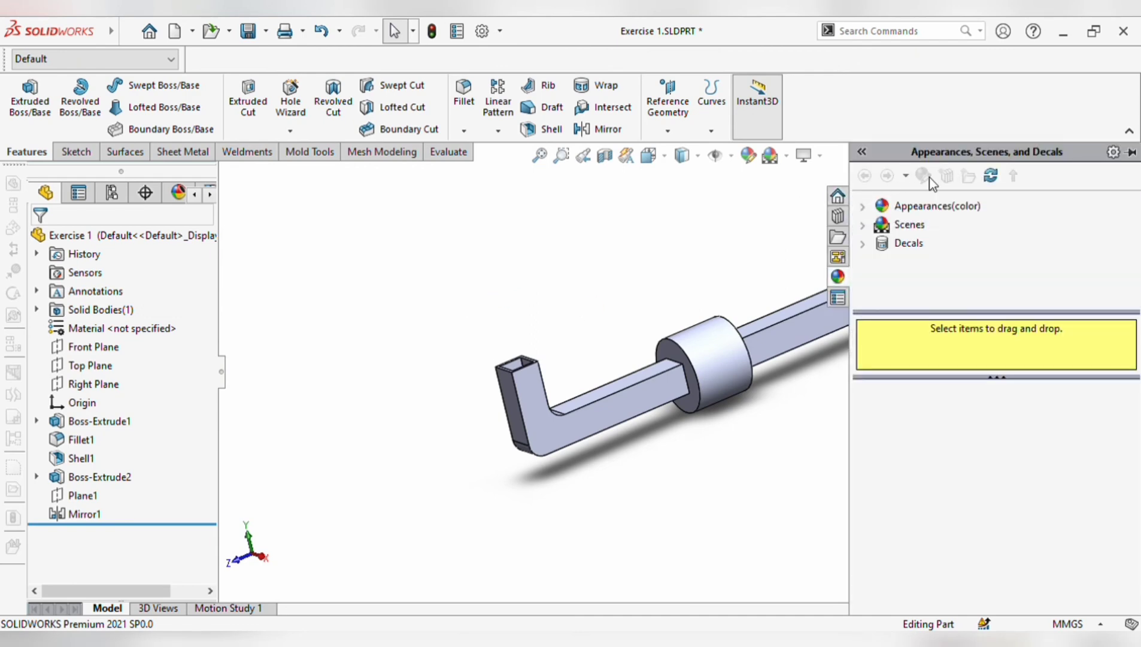
pyautogui.click(864, 207)
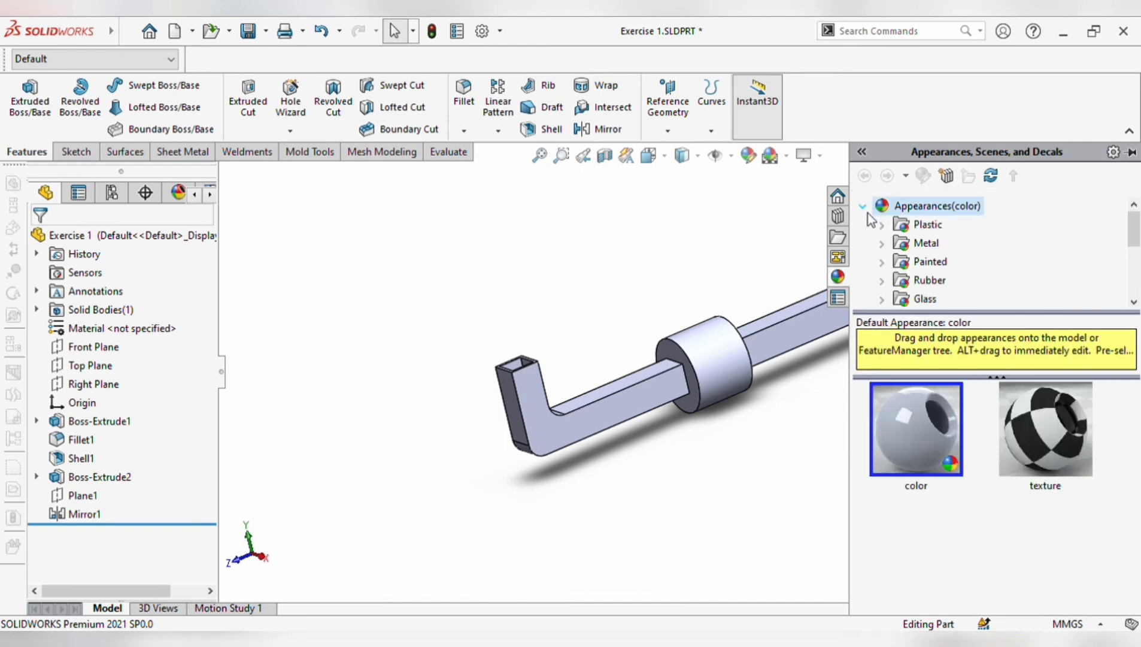
pyautogui.click(882, 243)
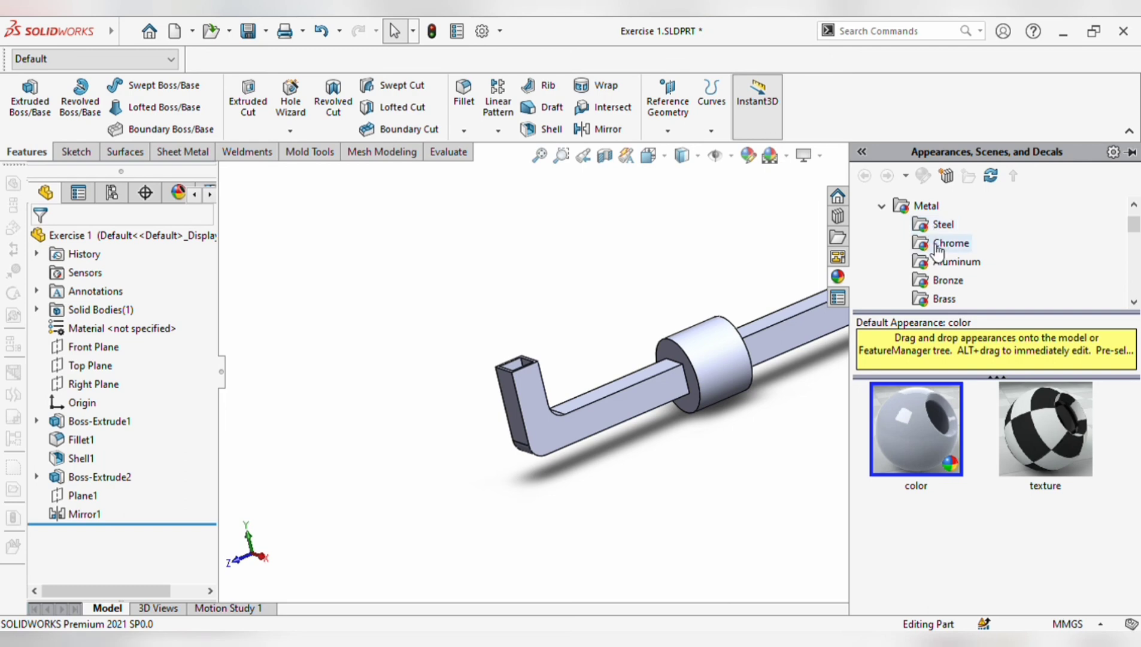
pyautogui.click(937, 225)
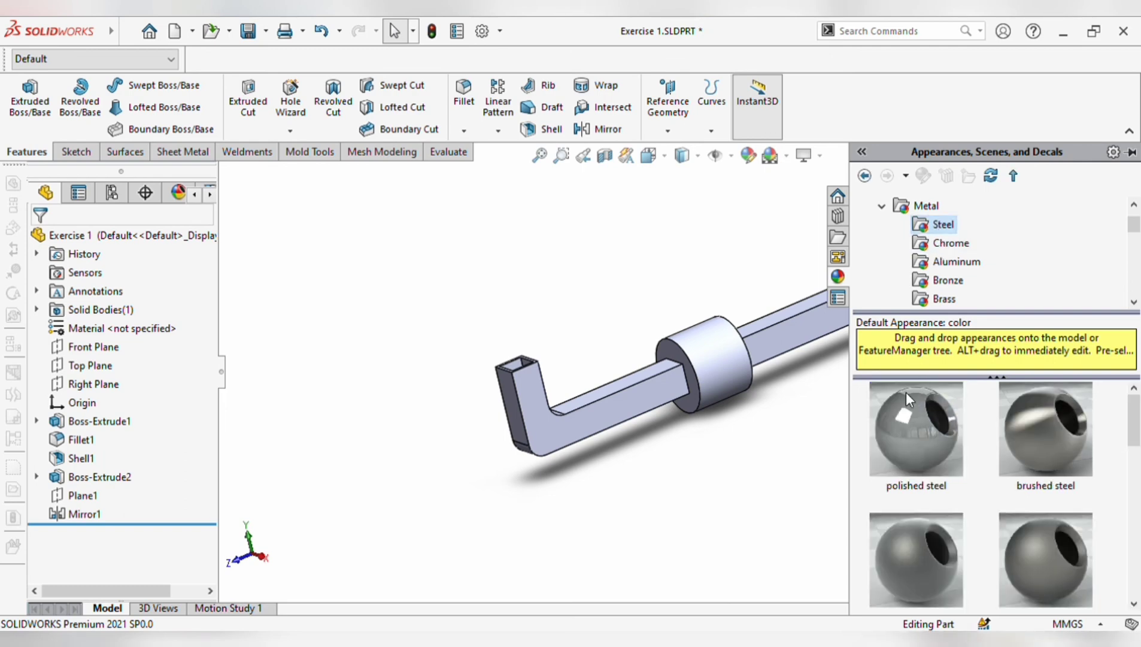
pyautogui.click(904, 395)
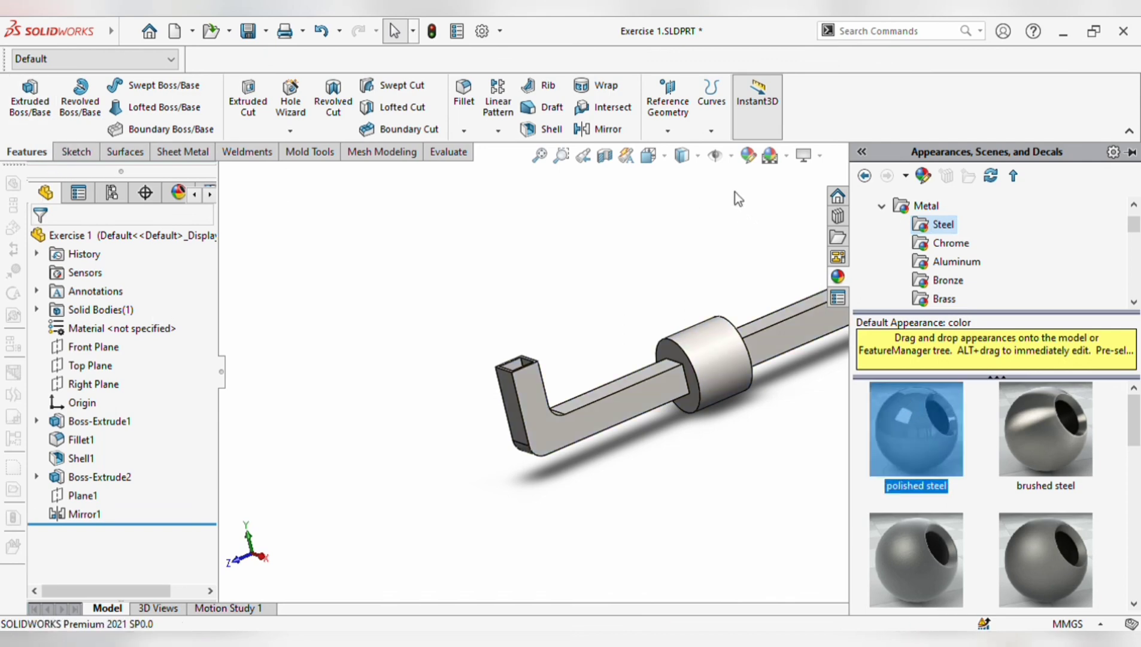
# - Edit the whole part's appearance and set its colour to cyan
pyautogui.click(749, 158)
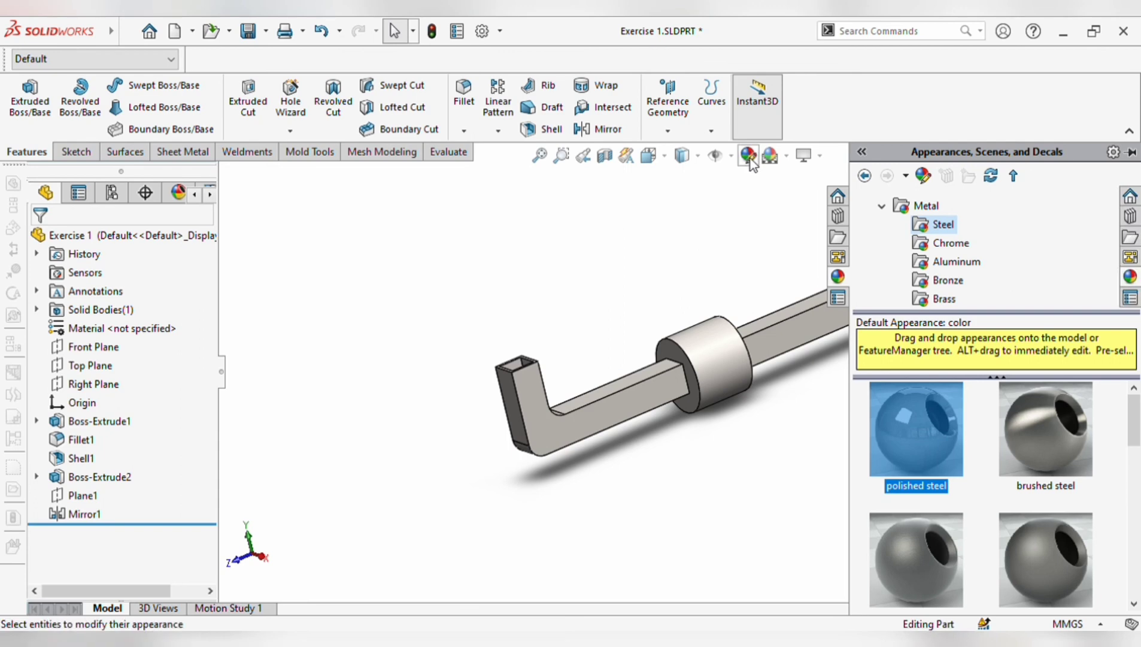
pyautogui.click(464, 320)
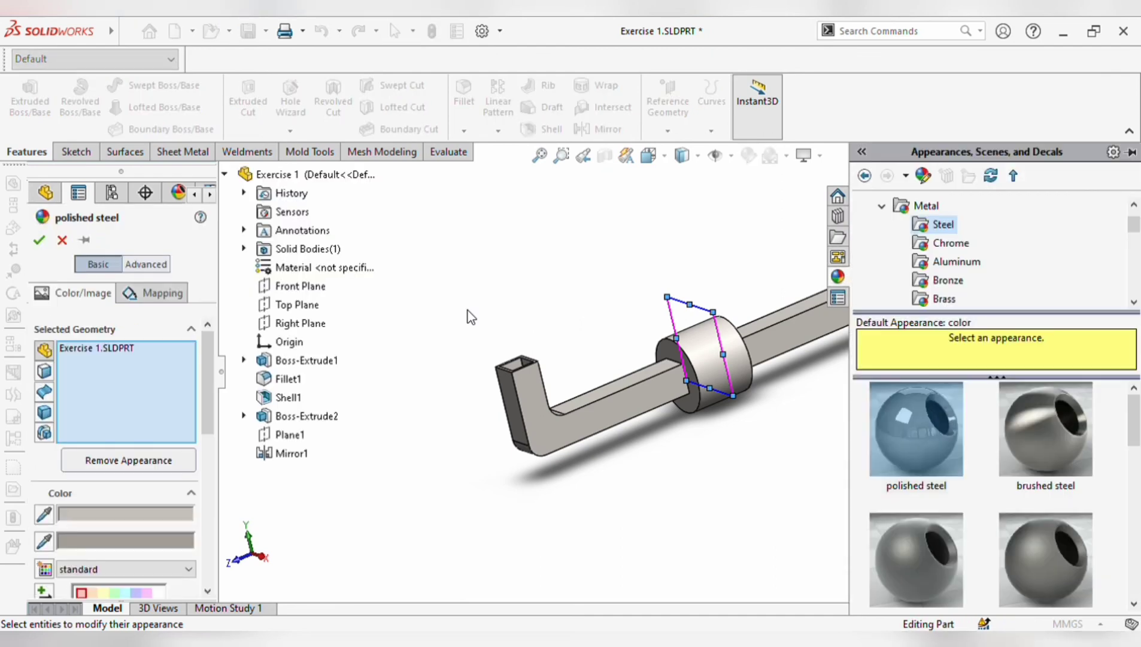
pyautogui.scroll(-4, 207, 408)
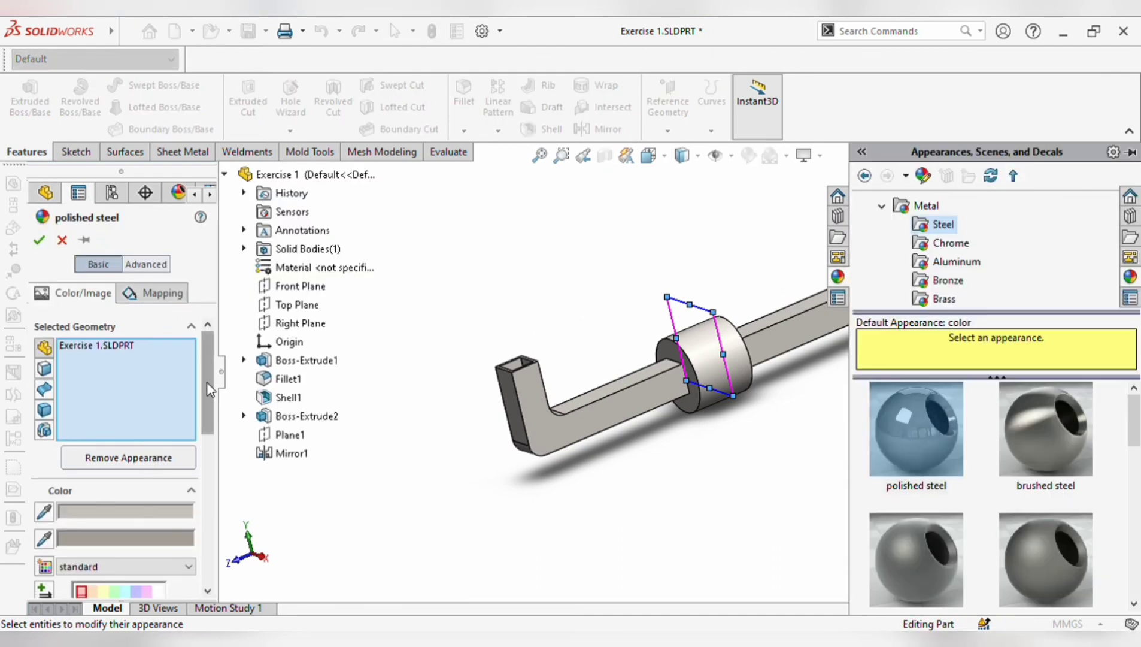
pyautogui.scroll(-1, 200, 429)
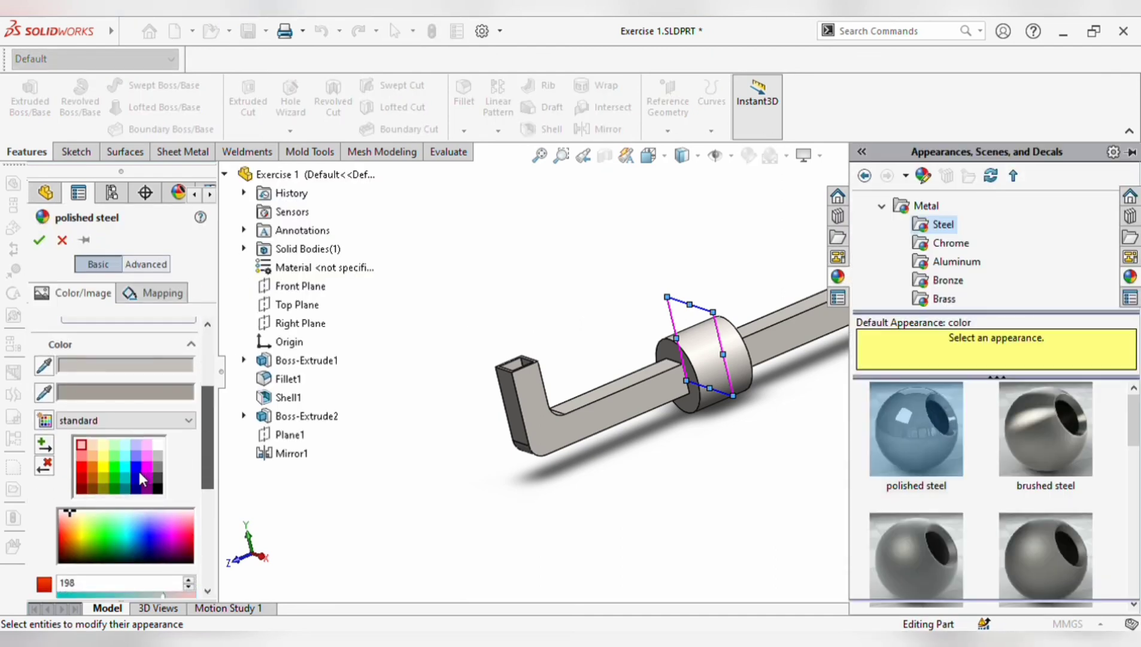
pyautogui.click(133, 469)
pyautogui.click(123, 467)
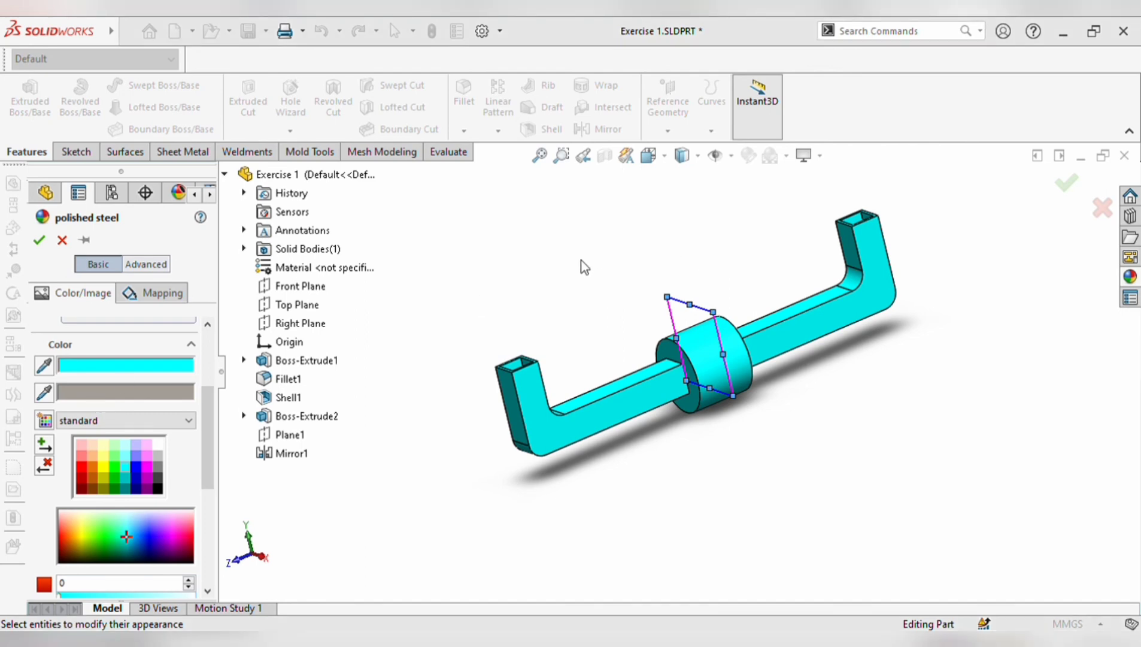
pyautogui.click(512, 451)
# - Confirm the cyan appearance, save Exercise 1, and close the part
pyautogui.click(40, 240)
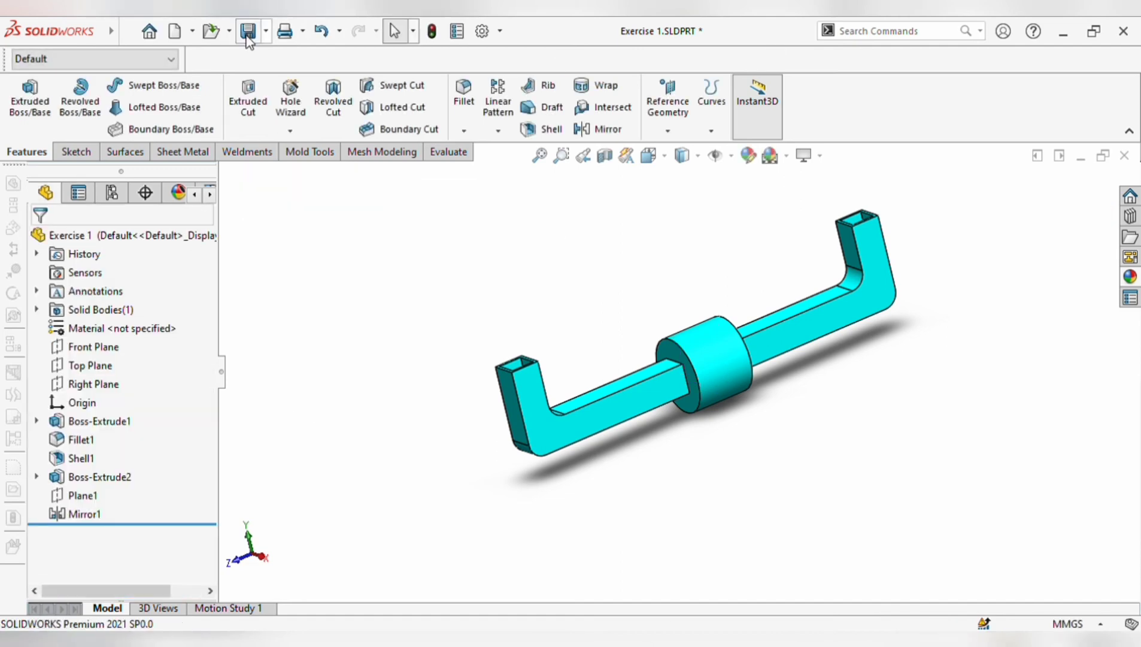
pyautogui.click(247, 34)
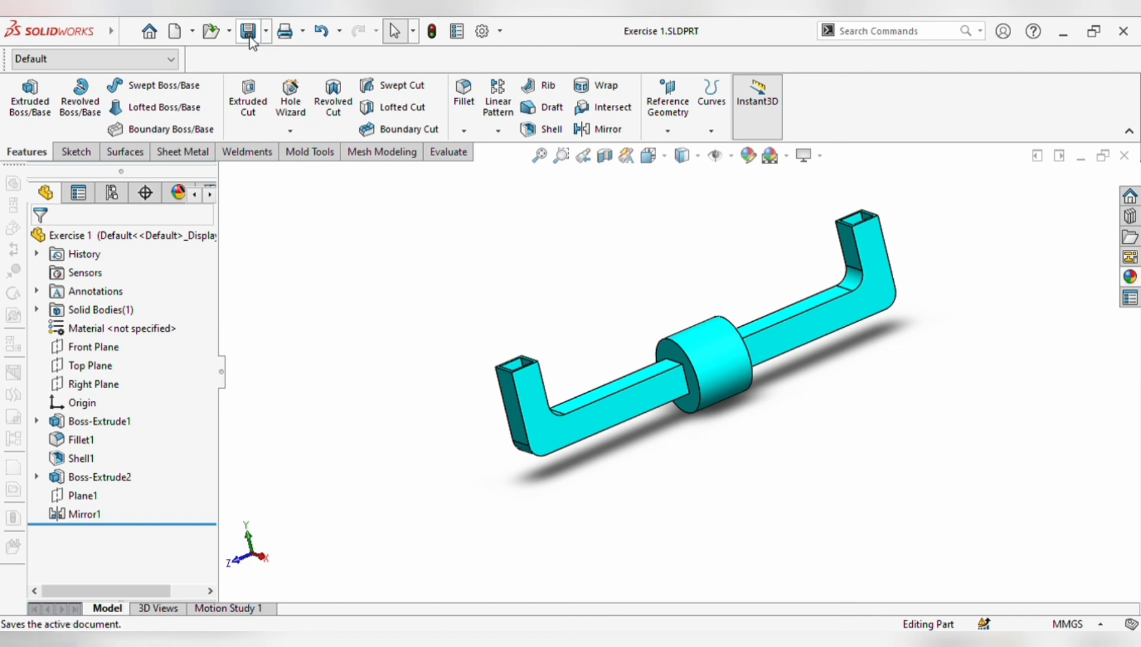
pyautogui.click(1126, 158)
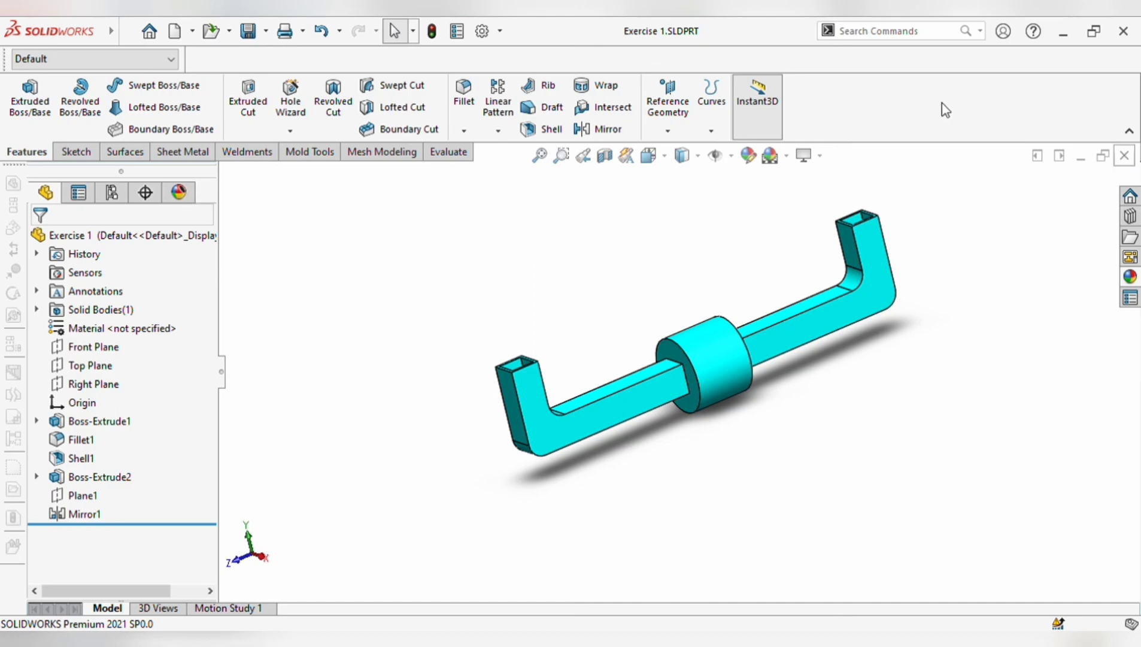